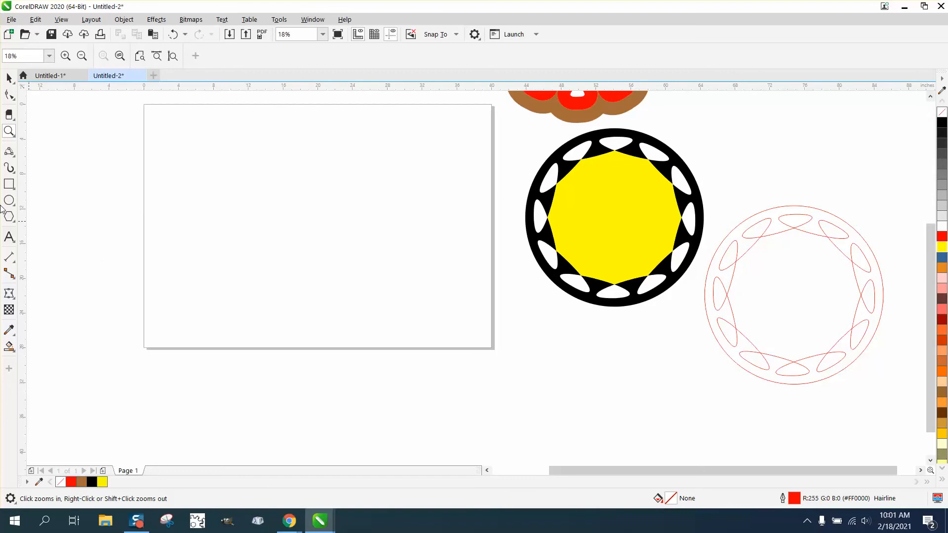
Step: Draw a regular 12-sided polygon about 20.7 inches wide and centre it on the page
{"action": "left_click", "coordinate": [14, 224]}
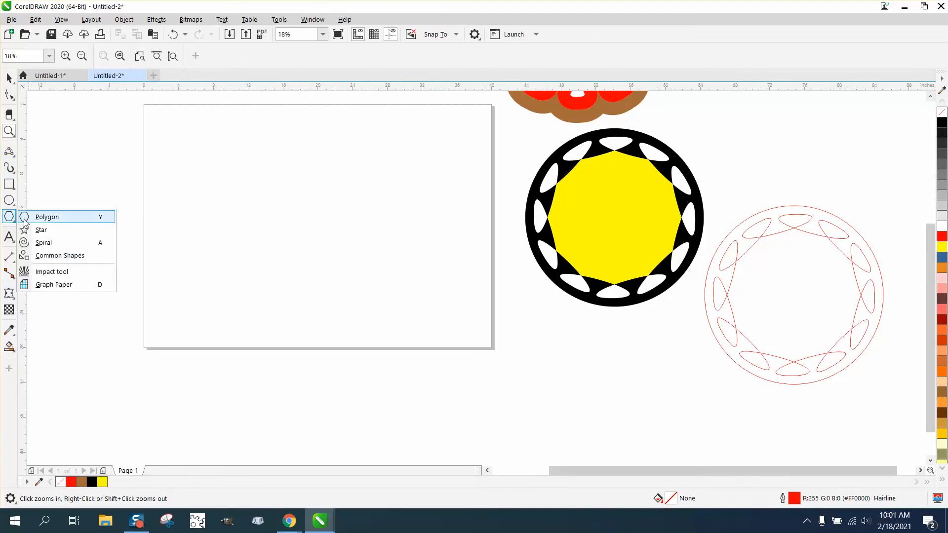
{"action": "left_click", "coordinate": [30, 217]}
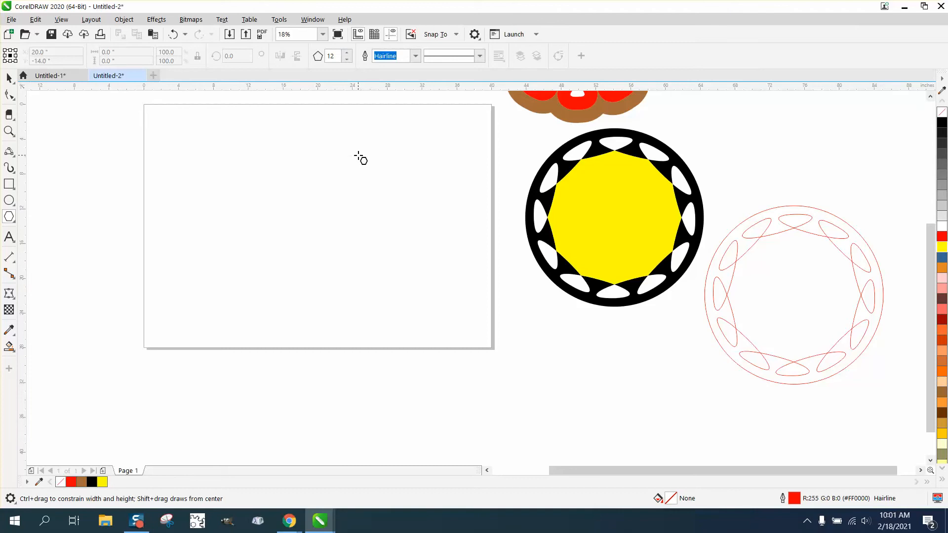
{"action": "left_click_drag", "start_coordinate": [379, 151], "coordinate": [254, 334]}
{"action": "key", "text": "p"}
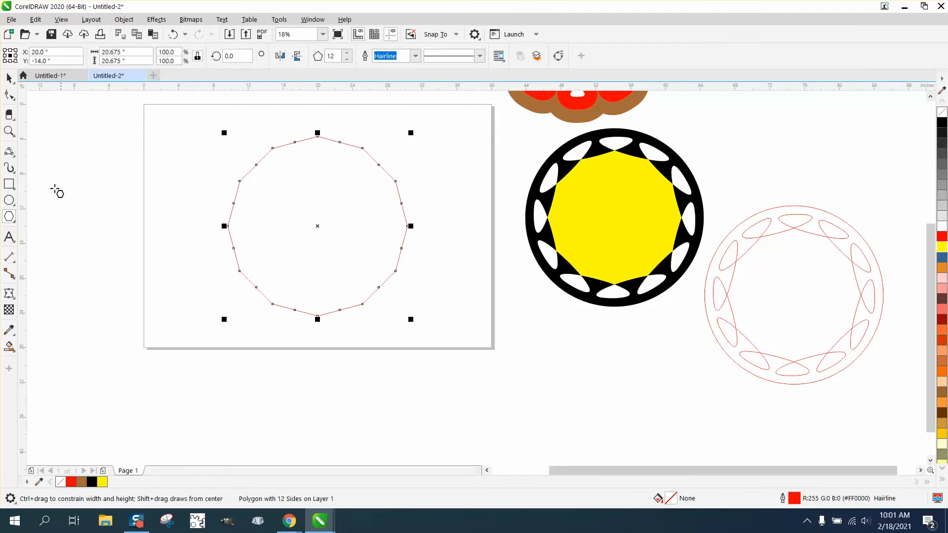
Step: Convert the polygon's straight segments to curves from its top vertex and the neighbouring midpoint node
{"action": "left_click", "coordinate": [9, 130]}
{"action": "left_click_drag", "start_coordinate": [267, 120], "coordinate": [406, 180]}
{"action": "left_click", "coordinate": [9, 95]}
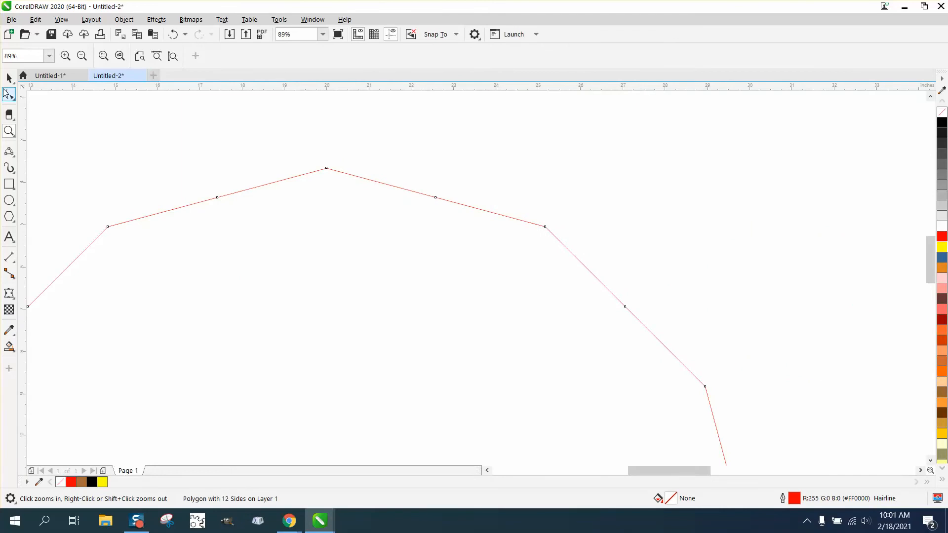
{"action": "left_click", "coordinate": [326, 170]}
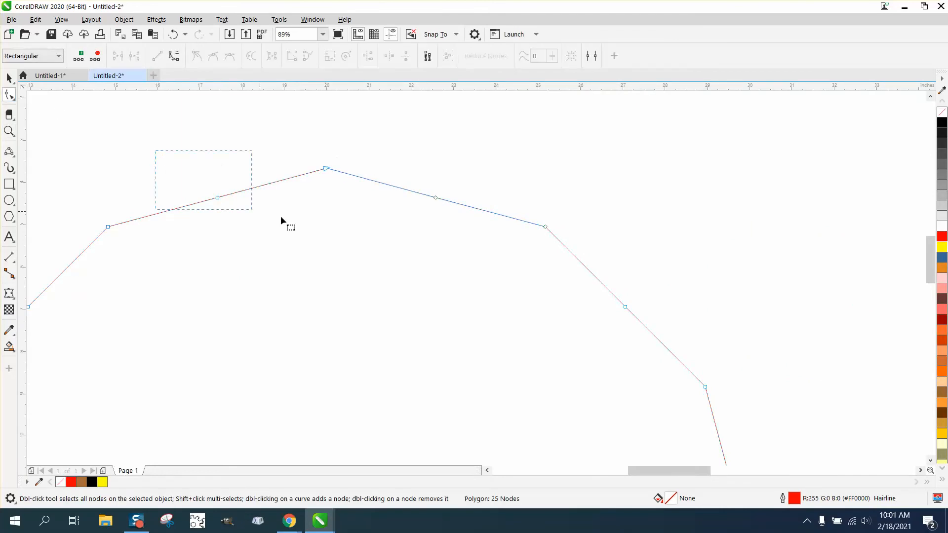
{"action": "right_click", "coordinate": [326, 170]}
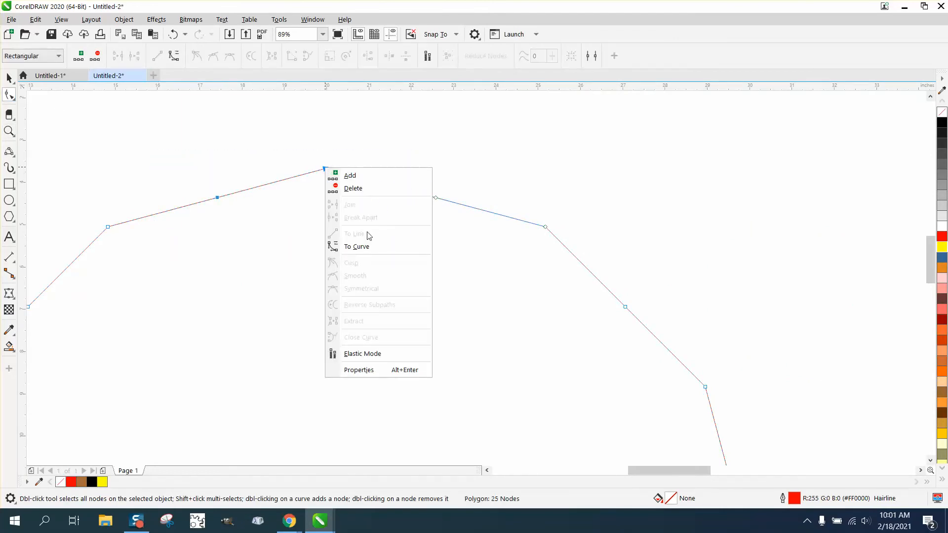
{"action": "left_click", "coordinate": [360, 245]}
{"action": "left_click", "coordinate": [323, 173]}
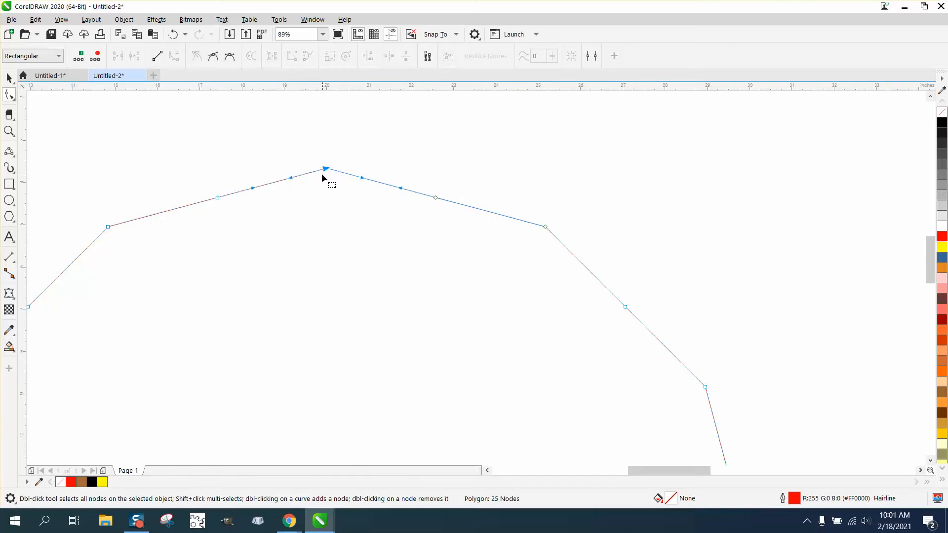
Step: Cross the top node's curve handles and move the node up and outward, shaping every polygon corner into a wide loop
{"action": "left_click_drag", "start_coordinate": [290, 176], "coordinate": [482, 167]}
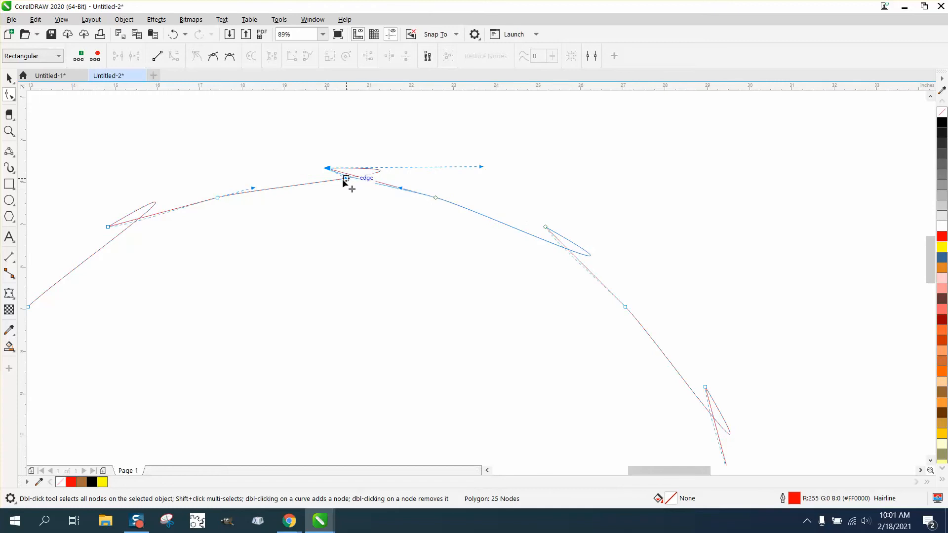
{"action": "left_click_drag", "start_coordinate": [347, 180], "coordinate": [301, 109]}
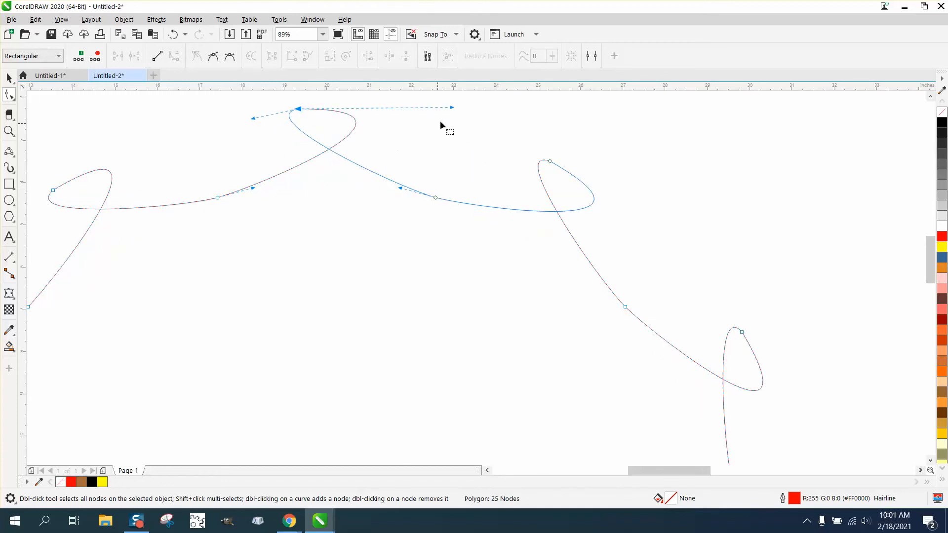
{"action": "left_click_drag", "start_coordinate": [454, 110], "coordinate": [452, 97]}
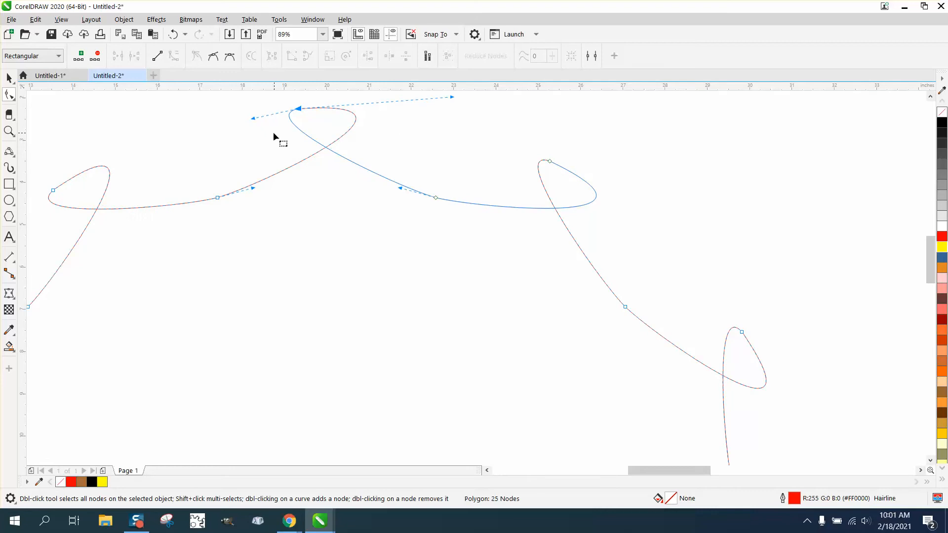
{"action": "left_click_drag", "start_coordinate": [252, 121], "coordinate": [194, 118]}
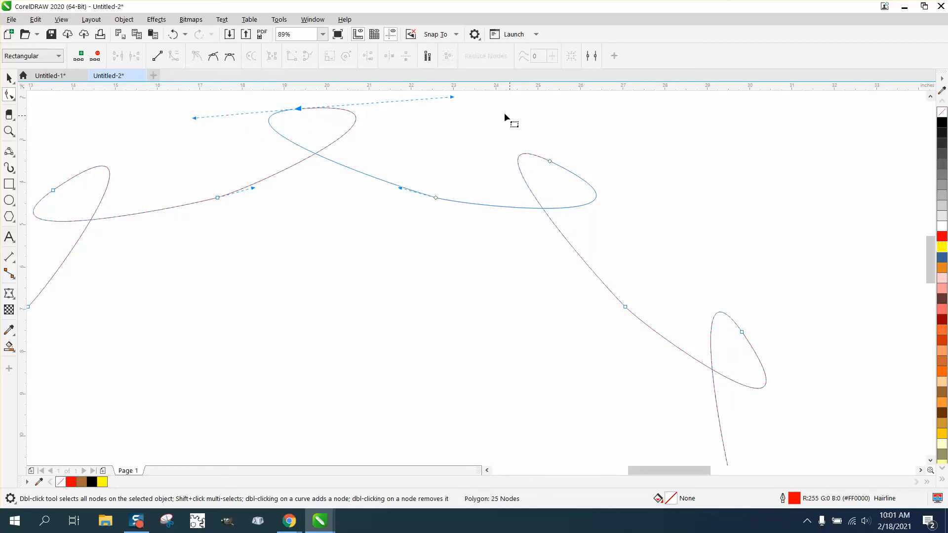
{"action": "left_click_drag", "start_coordinate": [455, 98], "coordinate": [474, 104]}
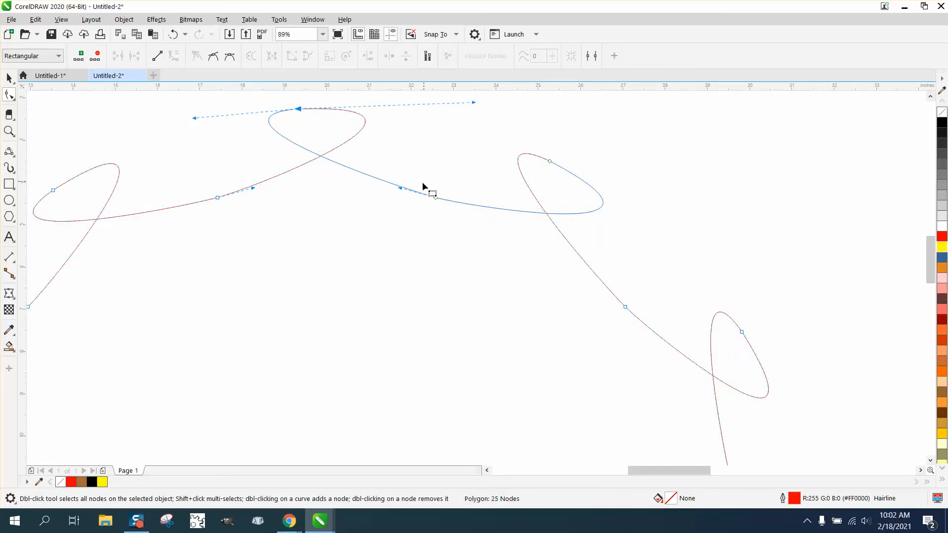
Step: Adjust the curve handles at the midpoints between the loops, delete the midpoint node for smooth connecting arcs, and deselect the shape
{"action": "left_click_drag", "start_coordinate": [404, 191], "coordinate": [390, 196]}
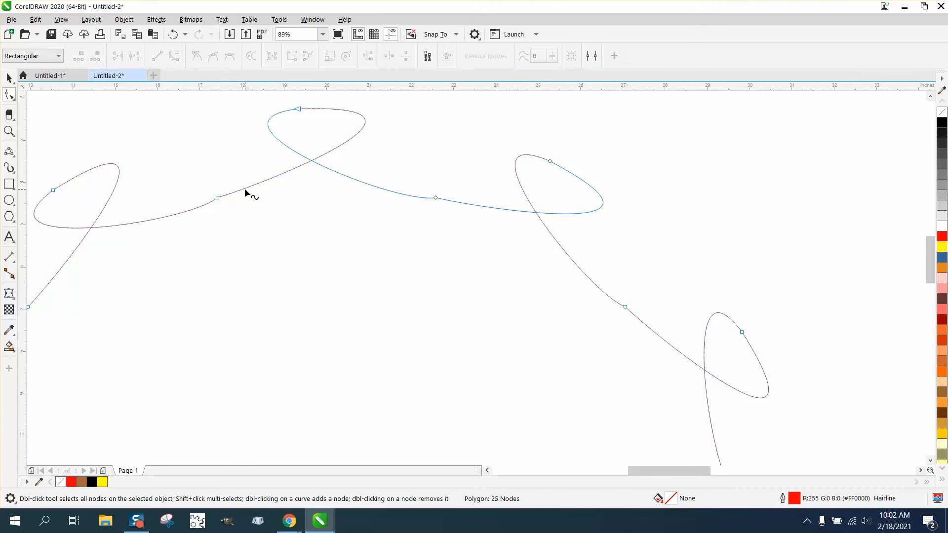
{"action": "left_click", "coordinate": [218, 198]}
{"action": "left_click_drag", "start_coordinate": [253, 192], "coordinate": [255, 186]}
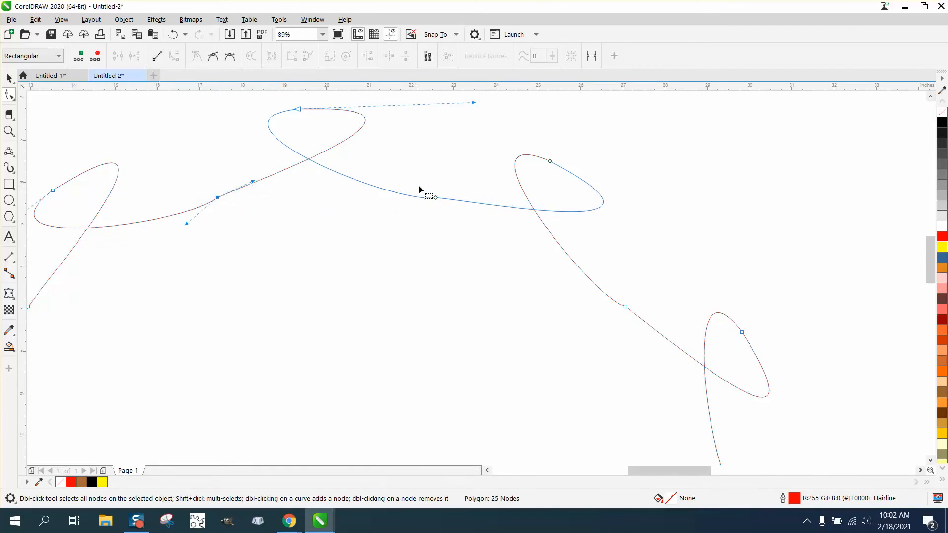
{"action": "double_click", "coordinate": [435, 198]}
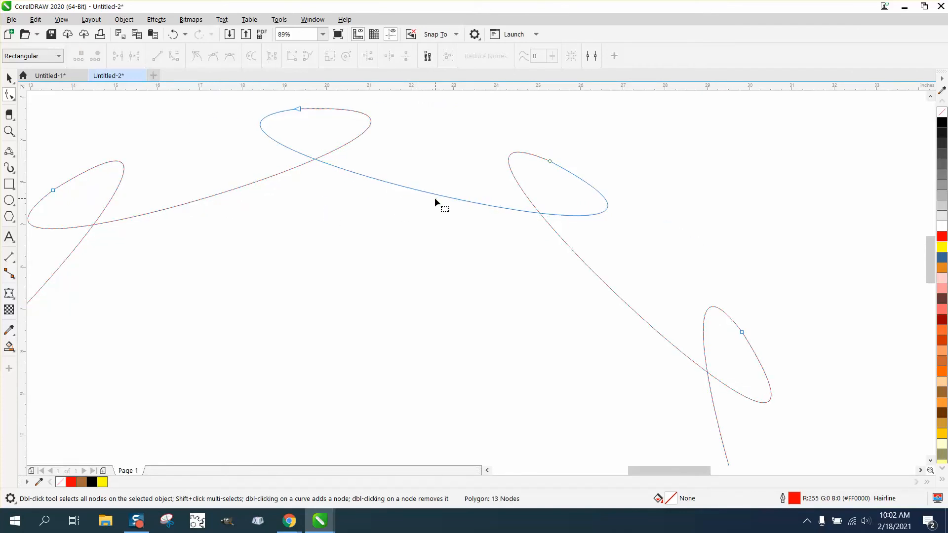
{"action": "scroll", "coordinate": [261, 195], "scroll_direction": "down", "scroll_amount": 5}
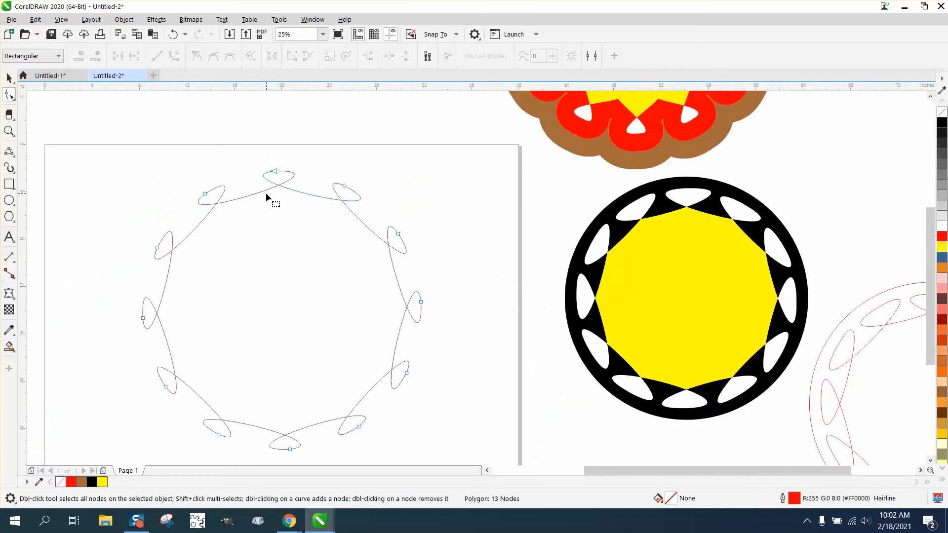
{"action": "left_click", "coordinate": [9, 78]}
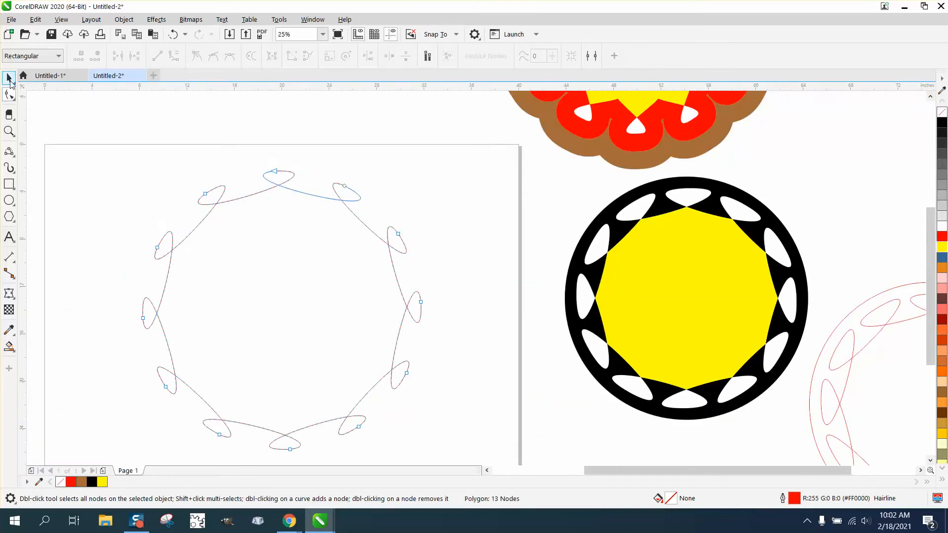
{"action": "left_click", "coordinate": [131, 146]}
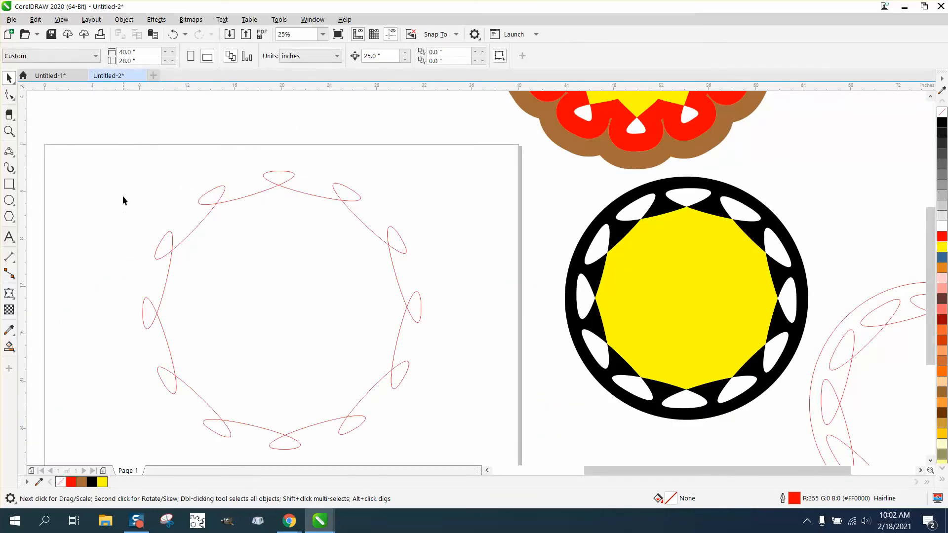
Step: Draw a circle about 28.8 inches in diameter around the looped shape and centre it on the page
{"action": "scroll", "coordinate": [120, 159], "scroll_direction": "down", "scroll_amount": 5}
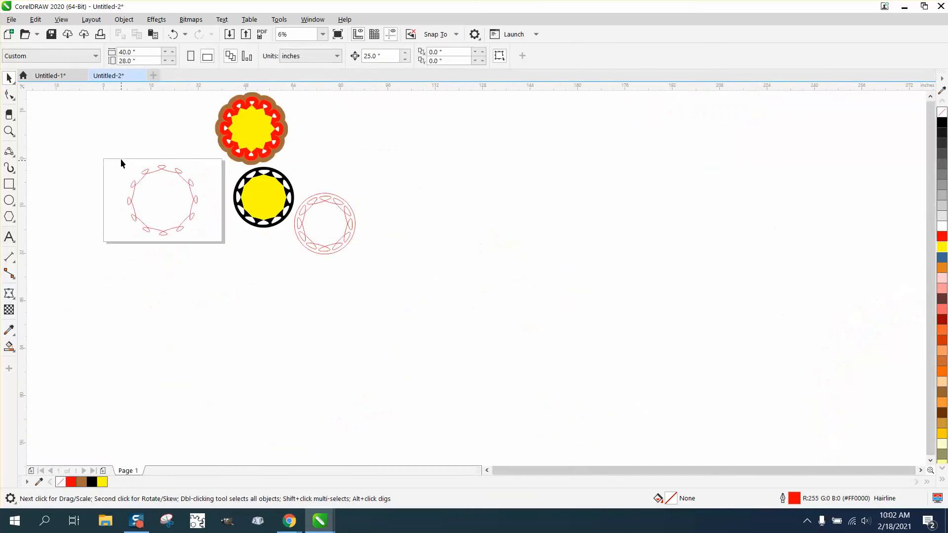
{"action": "left_click", "coordinate": [9, 200]}
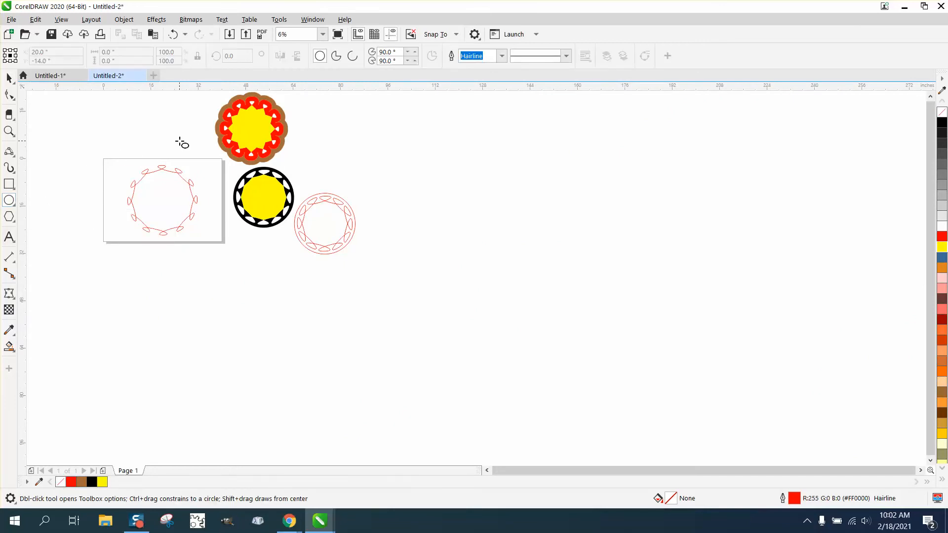
{"action": "left_click_drag", "start_coordinate": [182, 139], "coordinate": [112, 231]}
{"action": "key", "text": "p"}
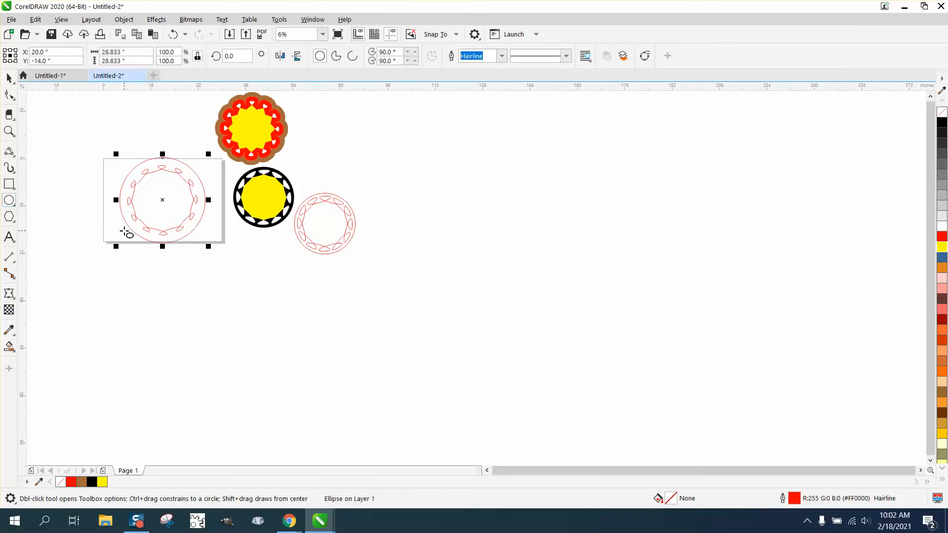
Step: Shrink the circle from its centre to about 25.9 inches in diameter so it fits closer around the loops
{"action": "left_click", "coordinate": [10, 130]}
{"action": "left_click", "coordinate": [209, 230]}
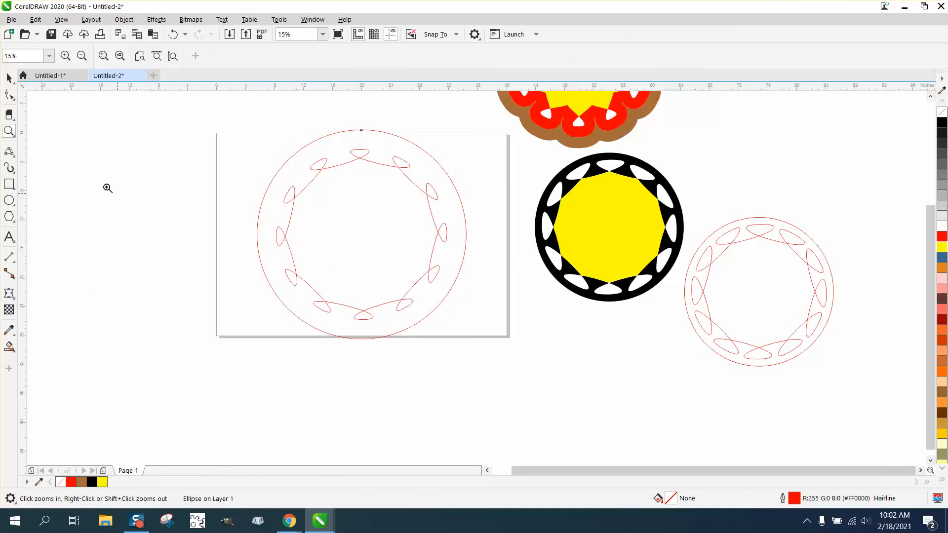
{"action": "left_click", "coordinate": [9, 78]}
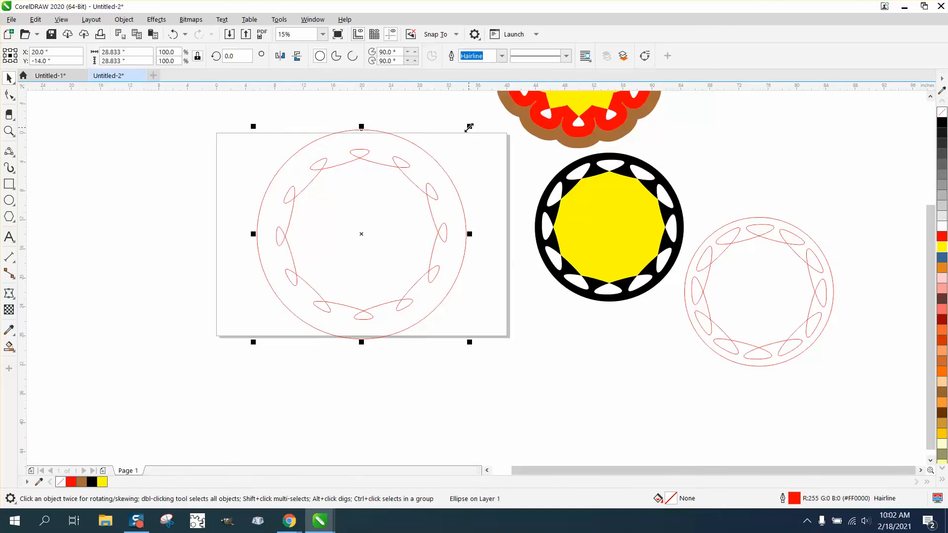
{"action": "left_click_drag", "start_coordinate": [469, 128], "coordinate": [465, 141]}
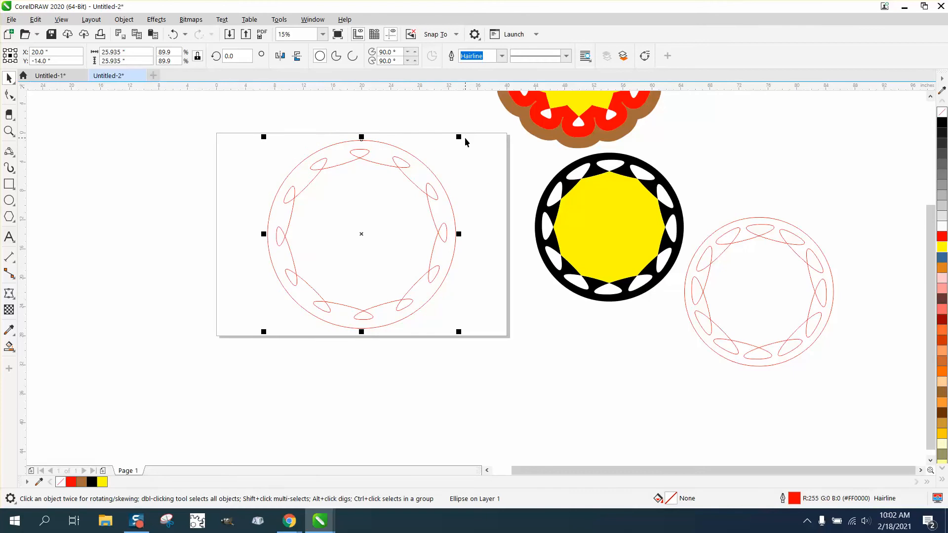
Step: Smart Fill the looped shape's central area yellow, and set the Smart Fill colour to red
{"action": "left_click", "coordinate": [9, 347]}
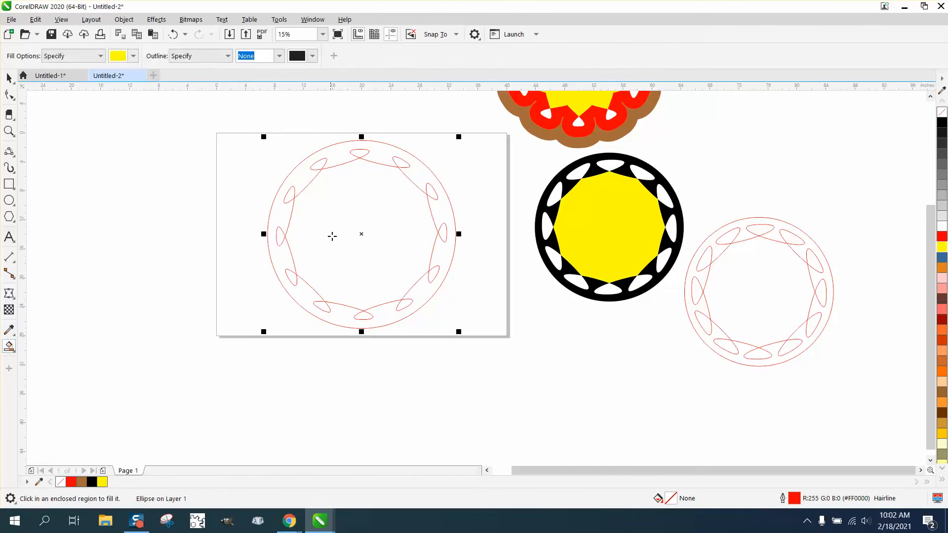
{"action": "left_click", "coordinate": [337, 234]}
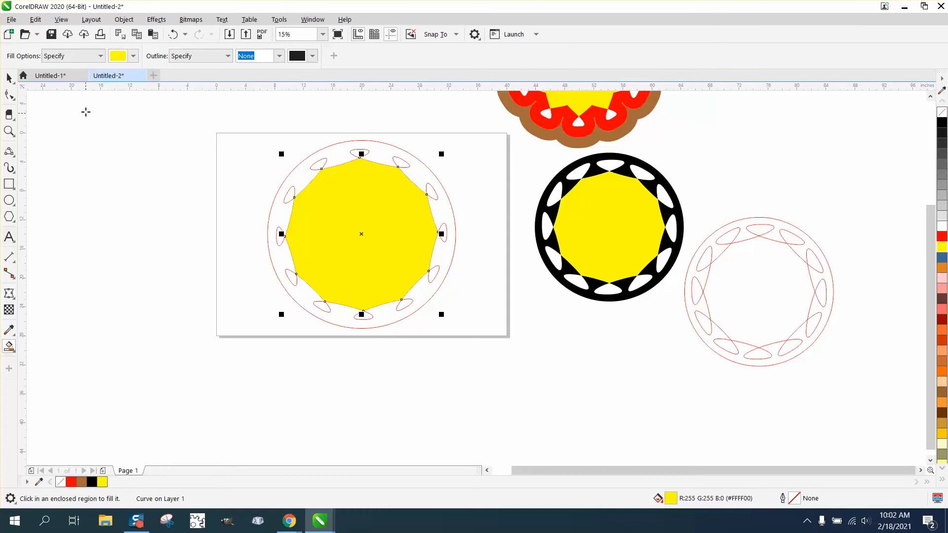
{"action": "left_click", "coordinate": [134, 57]}
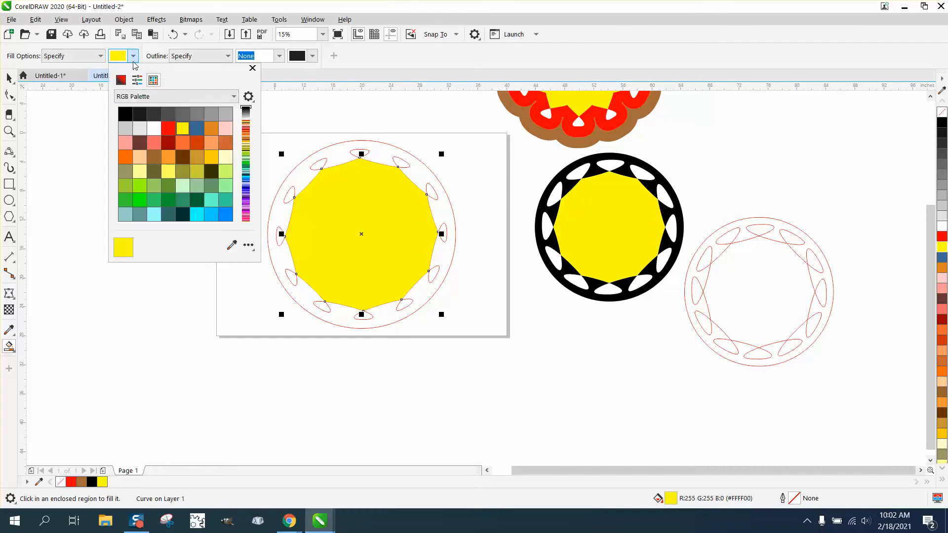
{"action": "left_click", "coordinate": [168, 129]}
Step: Try a red Smart Fill on the area between circle and loops, and undo both the red and yellow fills
{"action": "left_click", "coordinate": [296, 165]}
{"action": "left_click", "coordinate": [293, 171]}
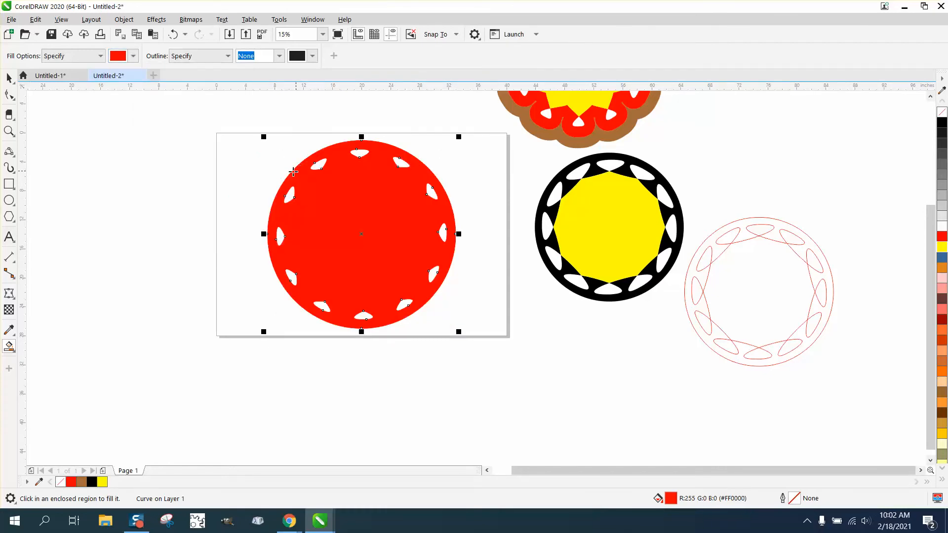
{"action": "left_click", "coordinate": [173, 34]}
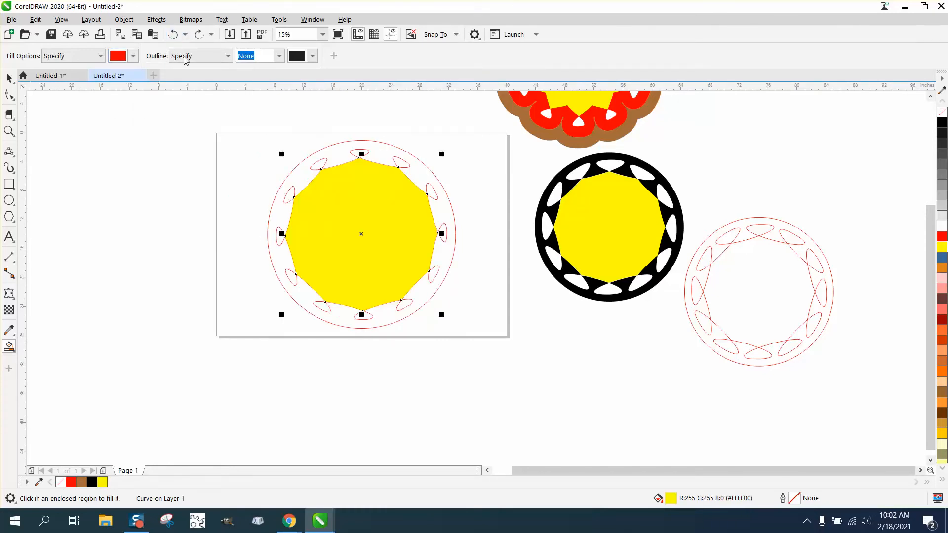
{"action": "left_click", "coordinate": [171, 34]}
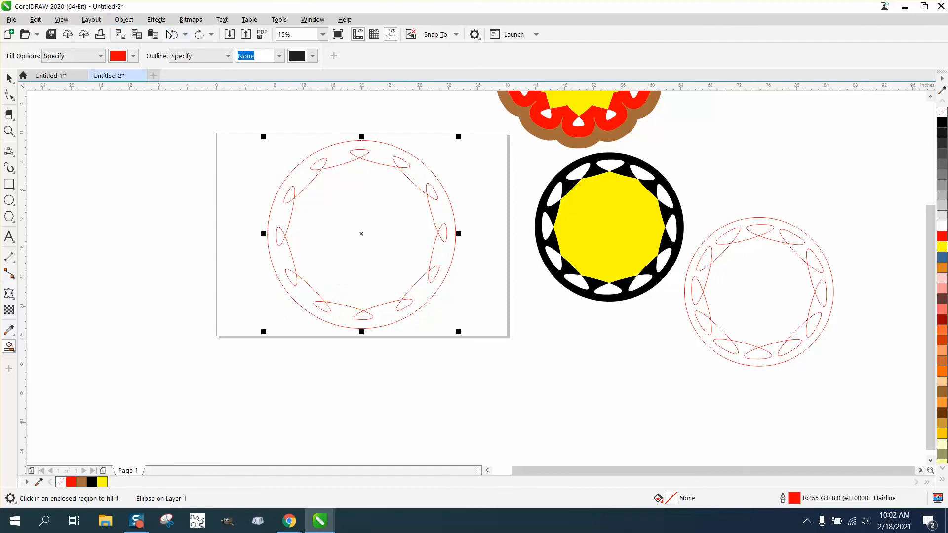
Step: Smart Fill the ring between the circle and the looped shape red, and move the filled ring 50 inches left off the page
{"action": "left_click", "coordinate": [332, 154]}
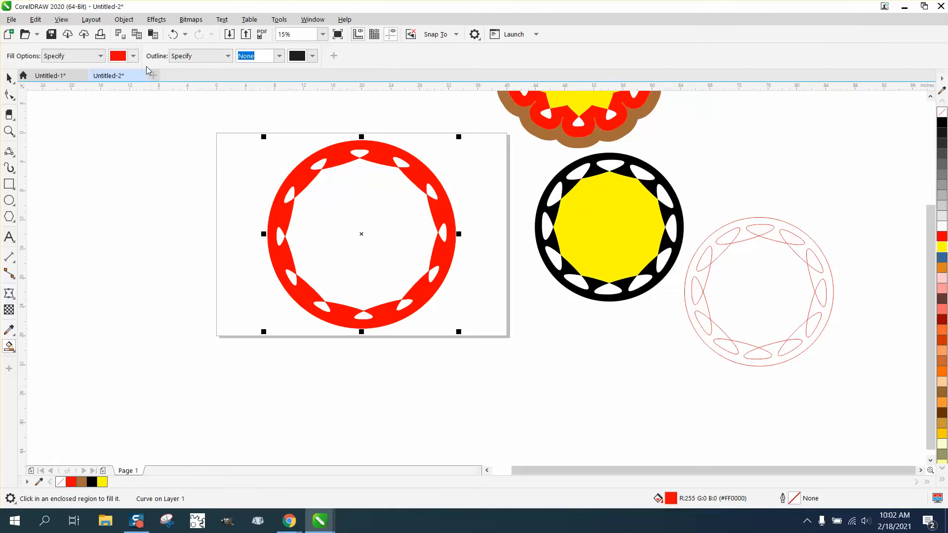
{"action": "key", "text": "Left"}
{"action": "key", "text": "Left"}
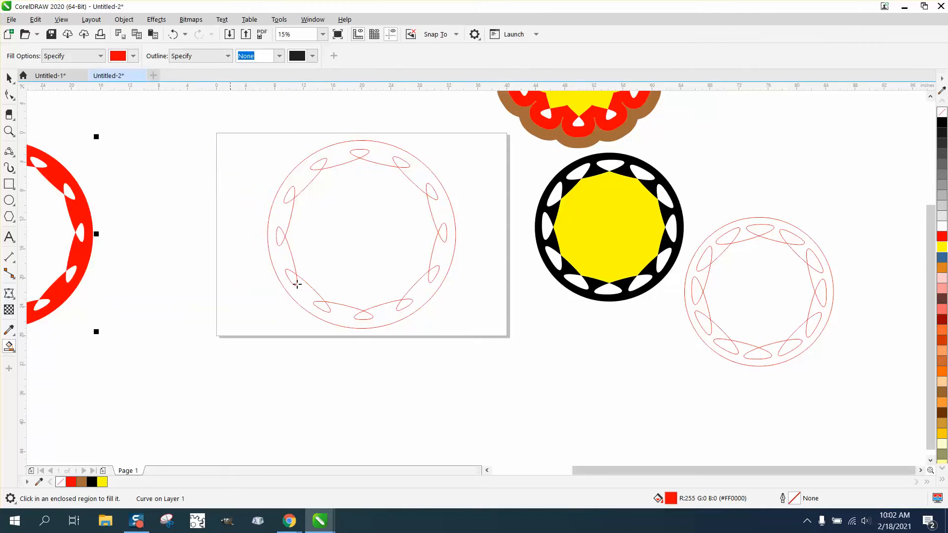
Step: Smart Fill the looped shape's centre, recolour that fill yellow, and move it 50 inches left into the red ring
{"action": "left_click", "coordinate": [367, 259]}
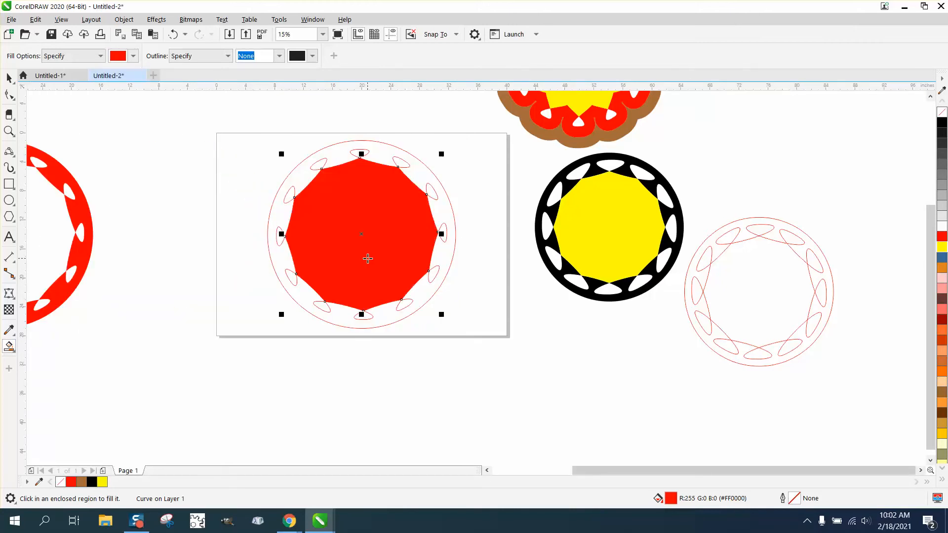
{"action": "left_click", "coordinate": [942, 248]}
{"action": "key", "text": "Left"}
{"action": "key", "text": "Left"}
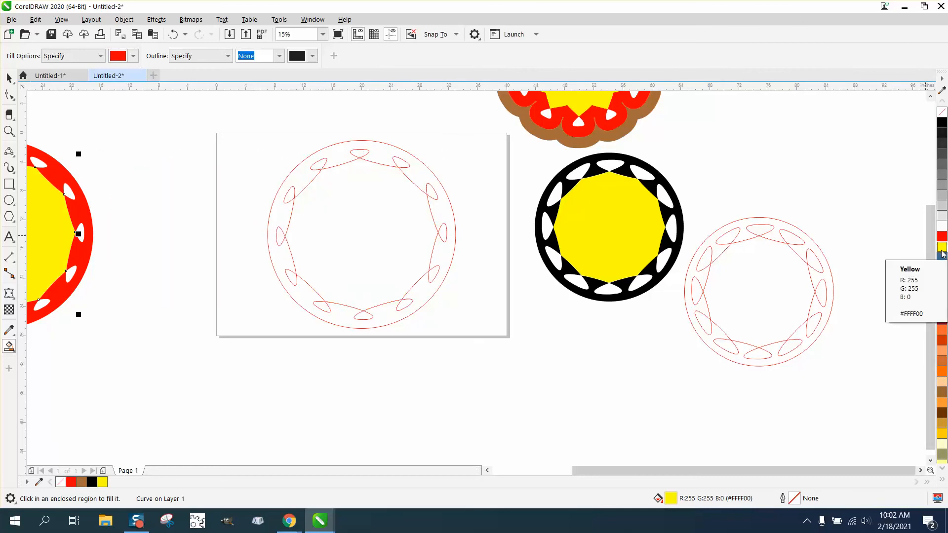
{"action": "scroll", "coordinate": [891, 252], "scroll_direction": "down", "scroll_amount": 3}
{"action": "scroll", "coordinate": [766, 203], "scroll_direction": "down", "scroll_amount": 2}
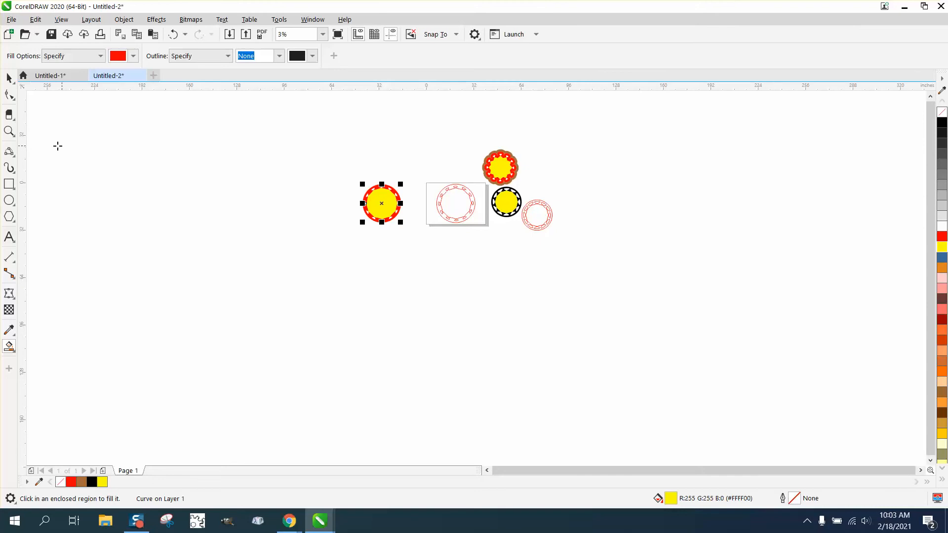
Step: Move the circle and looped outline together off the page, to the empty area below and left of it
{"action": "left_click", "coordinate": [9, 131]}
{"action": "left_click_drag", "start_coordinate": [423, 176], "coordinate": [489, 233]}
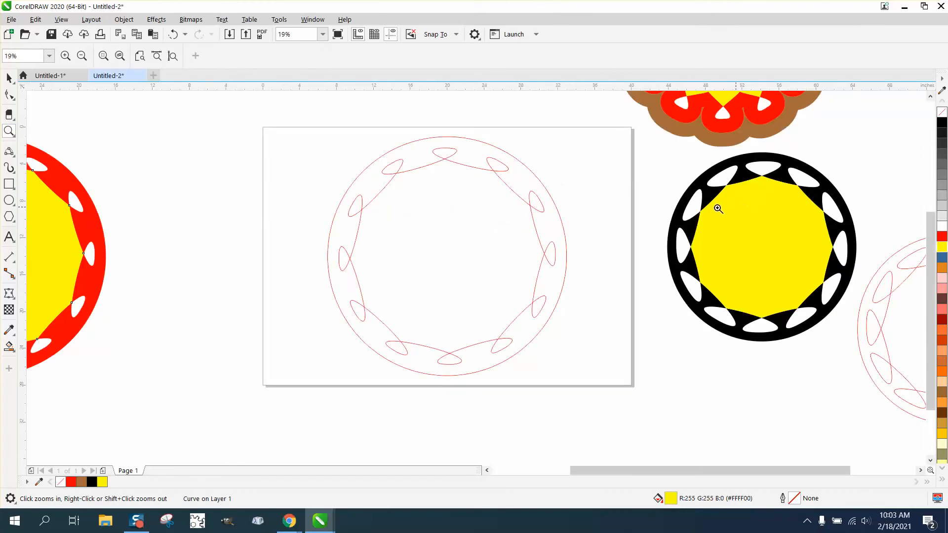
{"action": "right_click", "coordinate": [459, 256]}
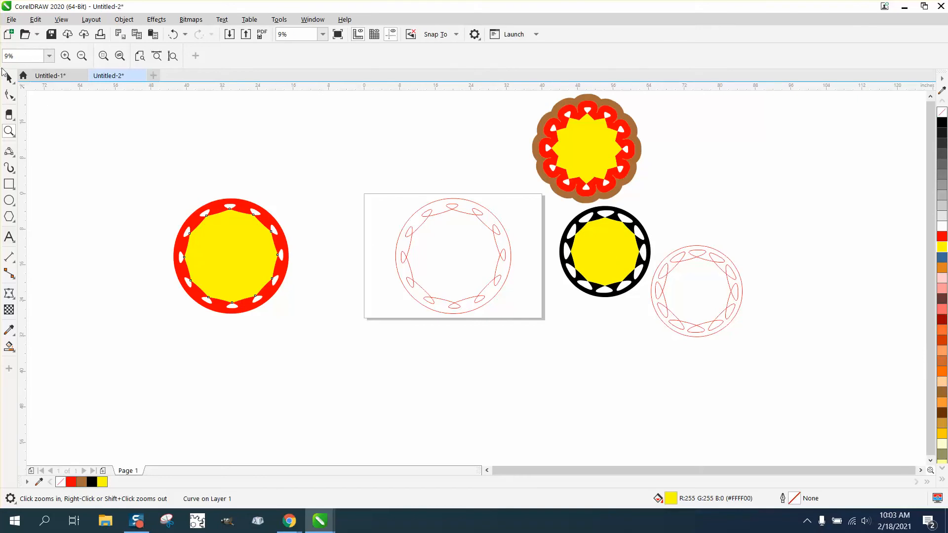
{"action": "left_click", "coordinate": [9, 77]}
{"action": "mouse_move", "coordinate": [381, 189]}
{"action": "left_mouse_down"}
{"action": "mouse_move", "coordinate": [528, 310]}
{"action": "mouse_move", "coordinate": [524, 323]}
{"action": "left_mouse_up"}
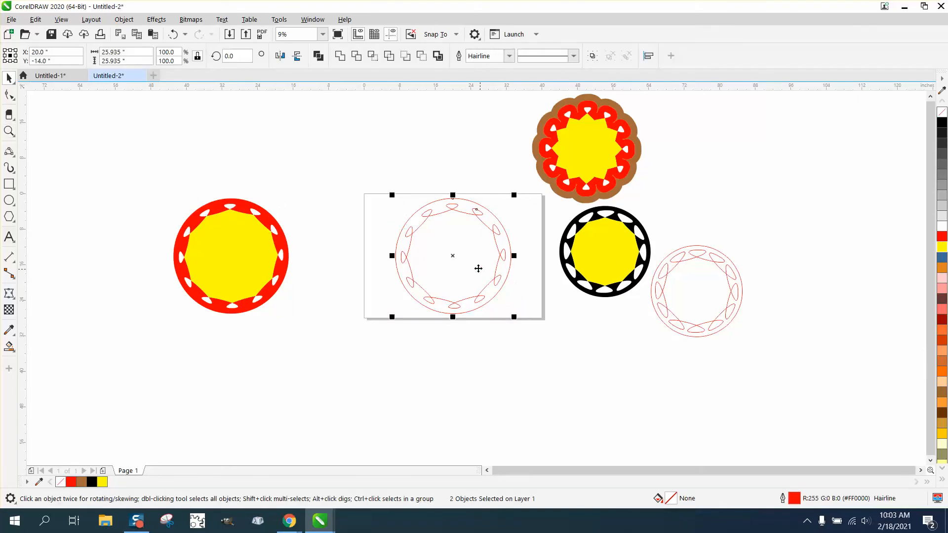
{"action": "left_click_drag", "start_coordinate": [479, 269], "coordinate": [340, 411]}
Step: Select the black ring with its yellow centre and centre the design on the page
{"action": "left_click", "coordinate": [581, 252]}
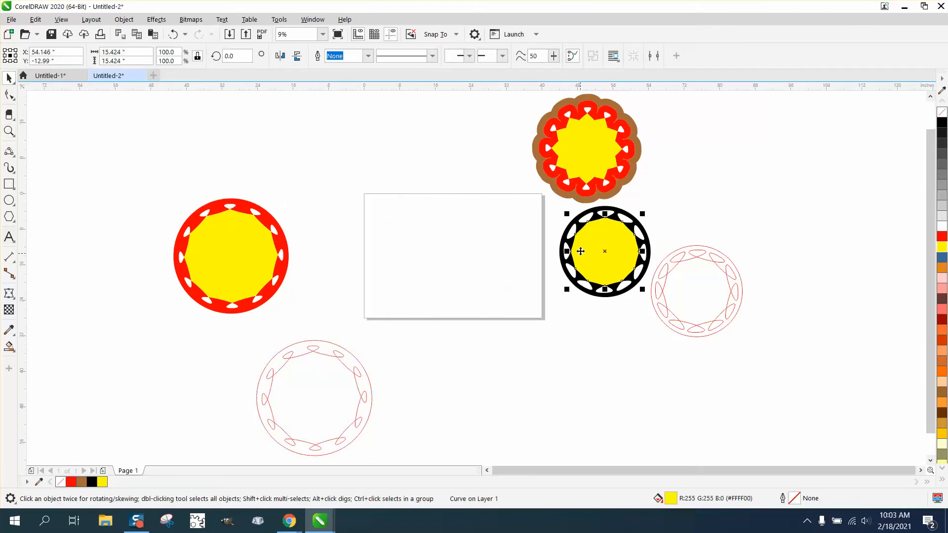
{"action": "left_click_drag", "start_coordinate": [533, 200], "coordinate": [582, 251]}
{"action": "left_click_drag", "start_coordinate": [668, 324], "coordinate": [668, 324]}
{"action": "key", "text": "p"}
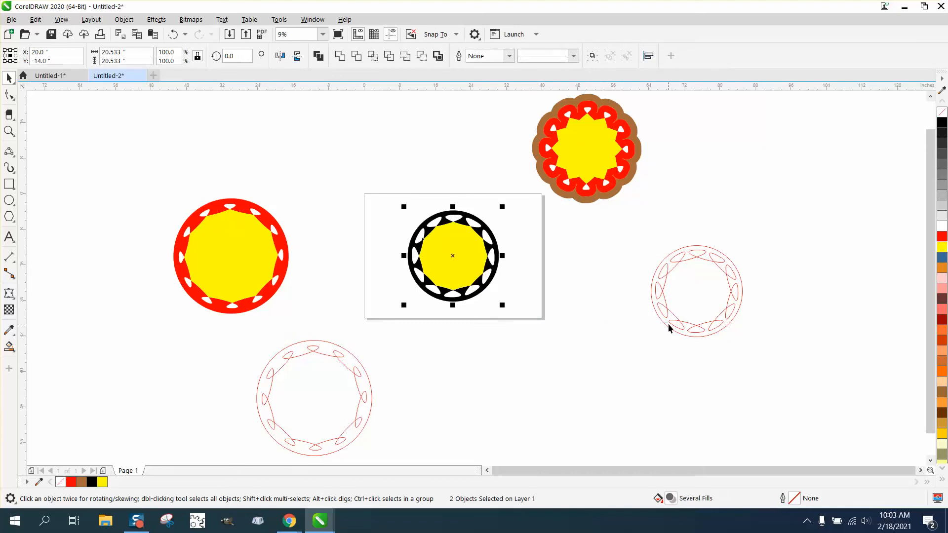
Step: Smart Fill the topmost white loop of the black ring red
{"action": "left_click", "coordinate": [9, 131]}
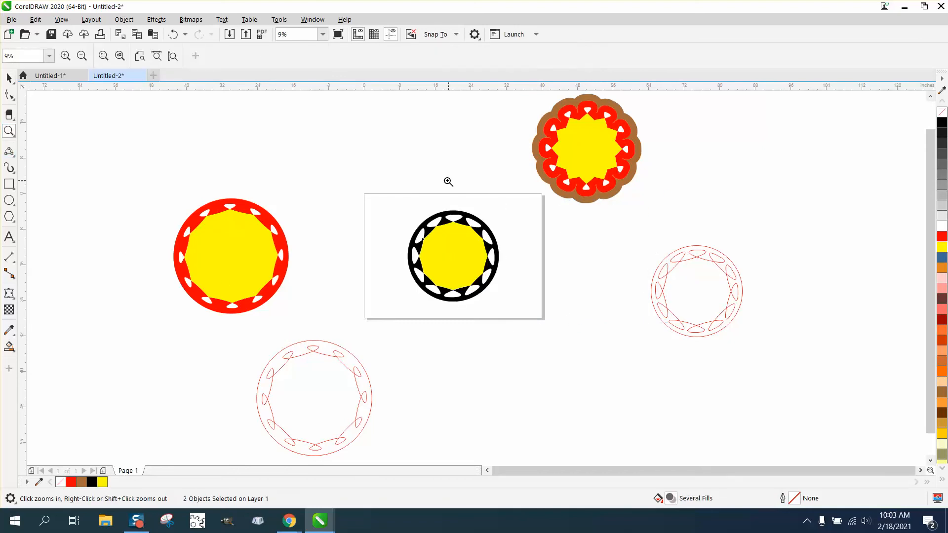
{"action": "left_click_drag", "start_coordinate": [393, 183], "coordinate": [599, 339]}
{"action": "left_click", "coordinate": [9, 346]}
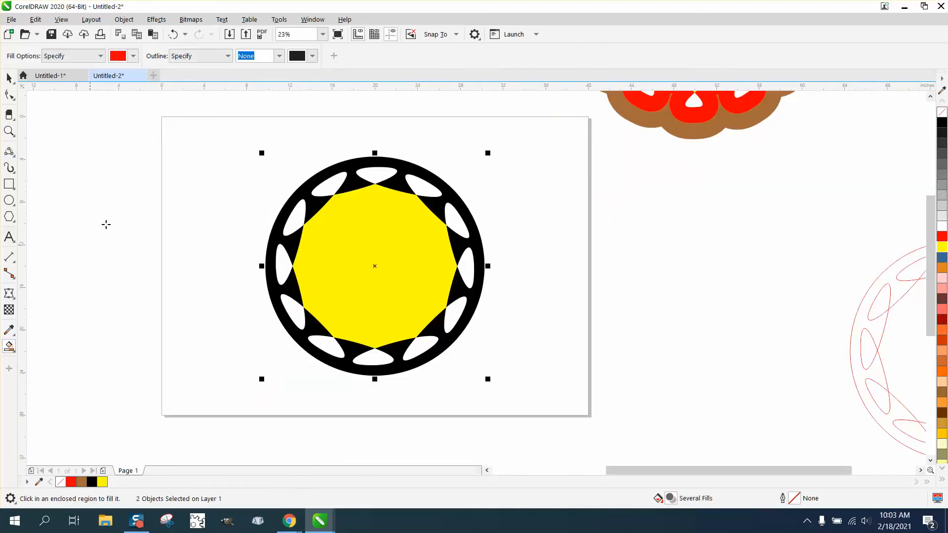
{"action": "left_click", "coordinate": [382, 174]}
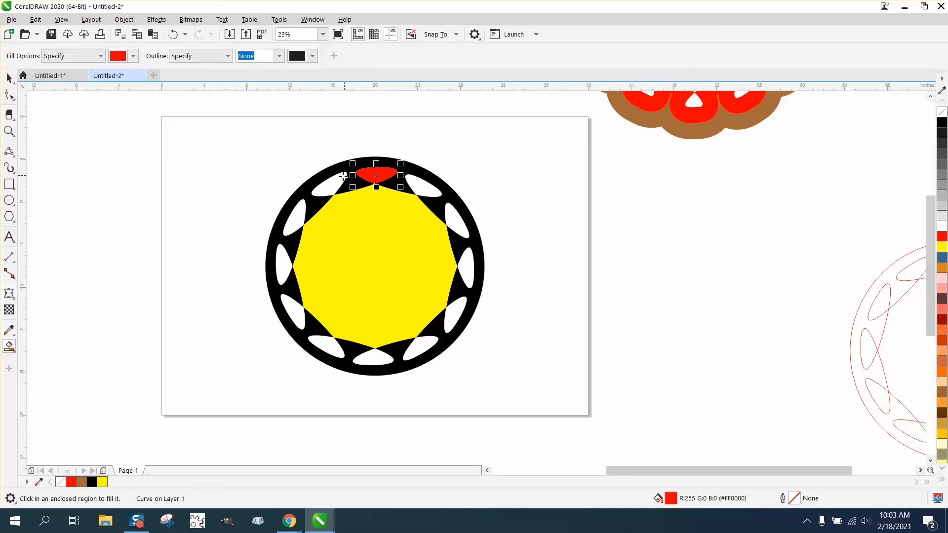
Step: Try red Smart Fills on the two loops left of the topmost one, and undo both
{"action": "left_click", "coordinate": [329, 183]}
{"action": "left_click", "coordinate": [294, 218]}
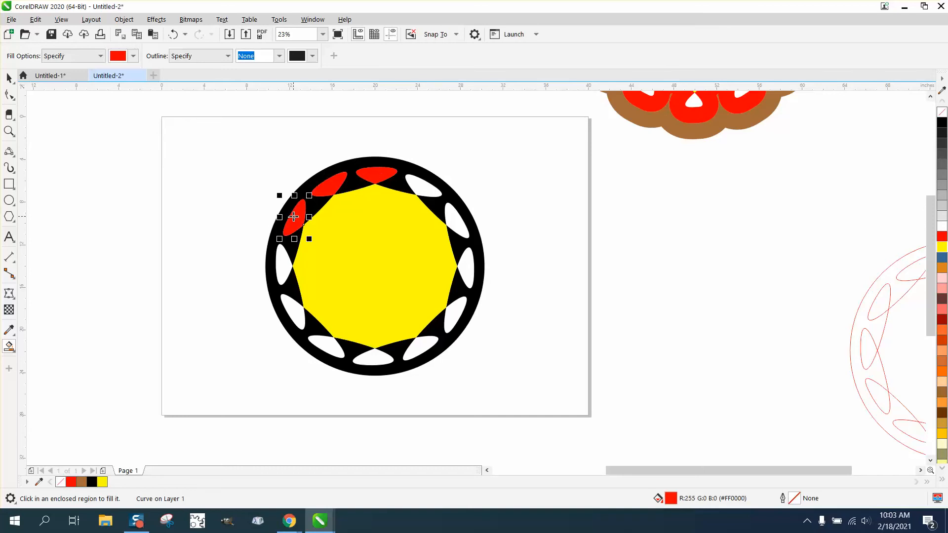
{"action": "left_click", "coordinate": [173, 35]}
{"action": "left_click", "coordinate": [173, 35]}
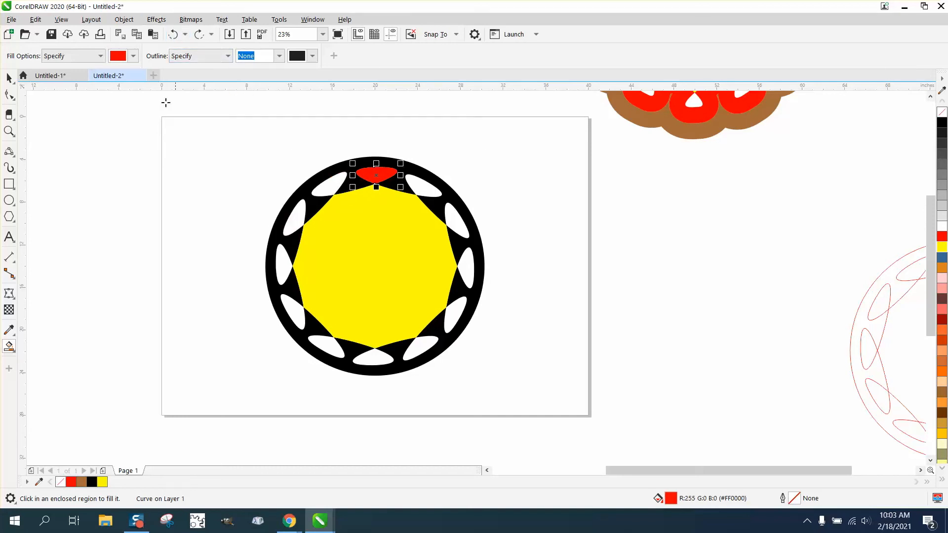
Step: Place the red loop's rotation centre at the centre of the yellow shape
{"action": "left_click", "coordinate": [8, 77]}
{"action": "left_click", "coordinate": [382, 181]}
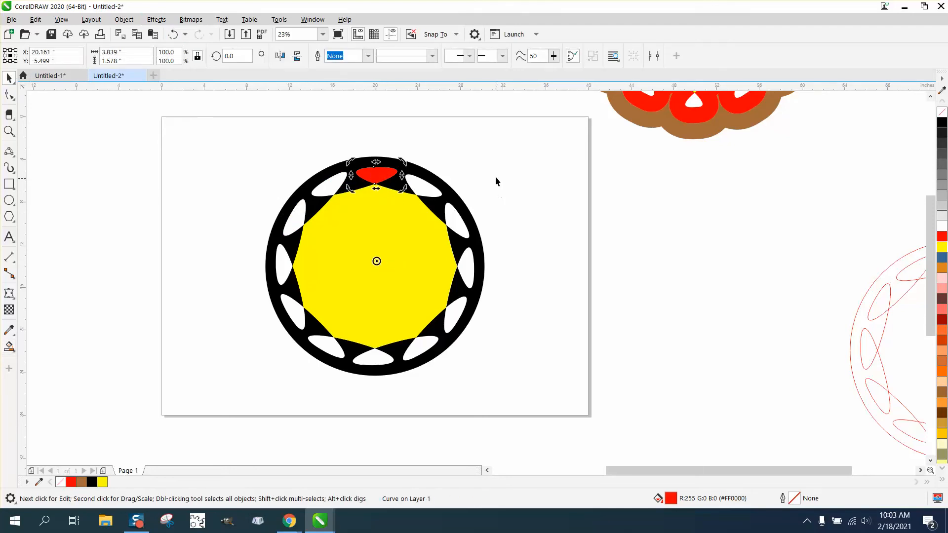
{"action": "left_click", "coordinate": [363, 173]}
{"action": "key", "text": "F10"}
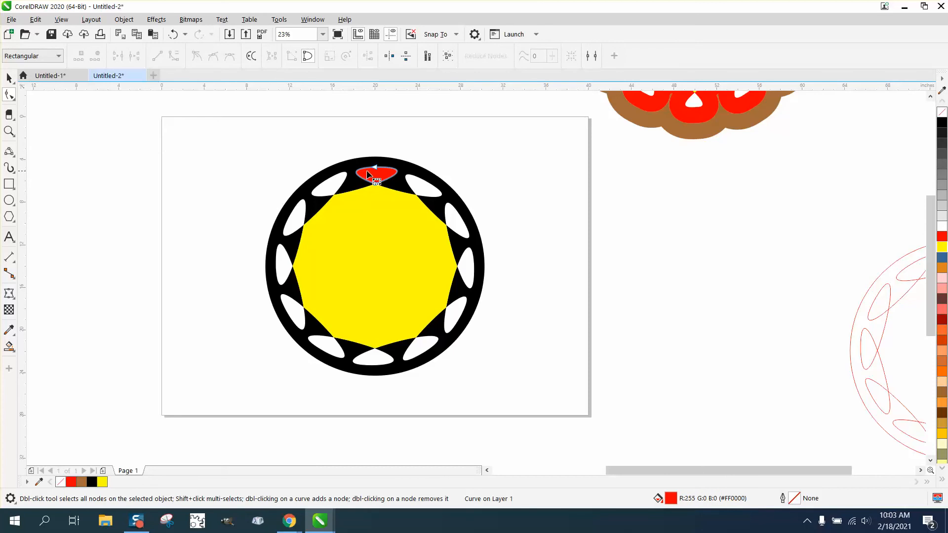
{"action": "left_click", "coordinate": [9, 77]}
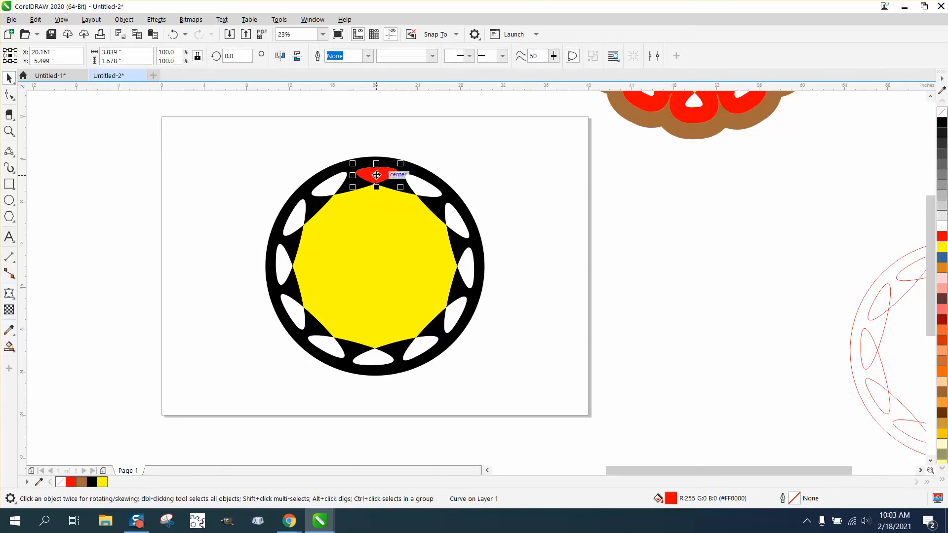
{"action": "left_click", "coordinate": [376, 175]}
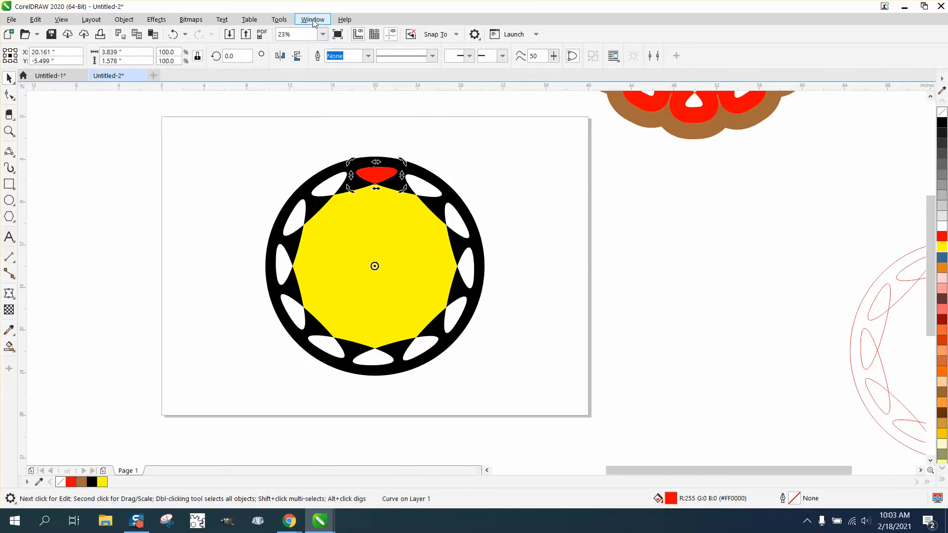
Step: Rotate the red loop by 30 degrees about X 20, Y -14 inches with 11 copies, filling every loop of the ring
{"action": "left_click", "coordinate": [314, 20]}
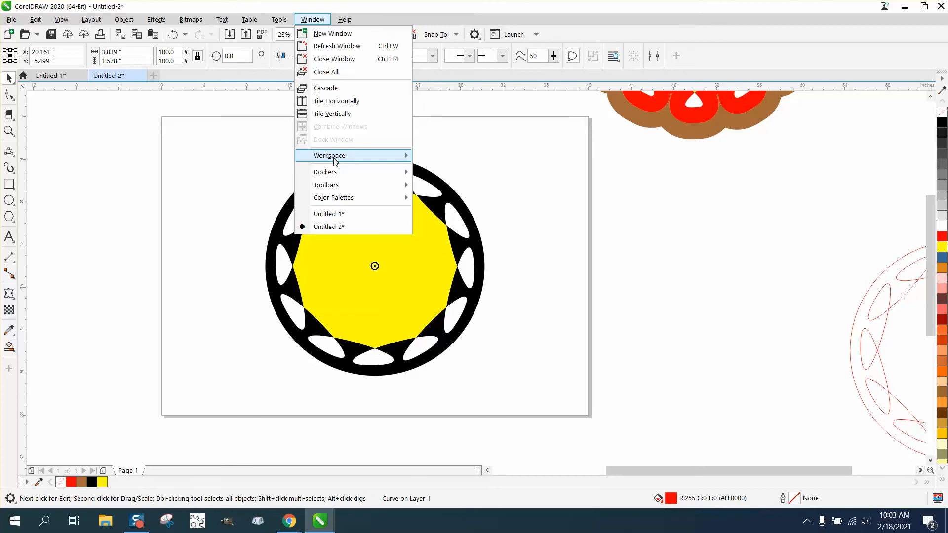
{"action": "mouse_move", "coordinate": [334, 159]}
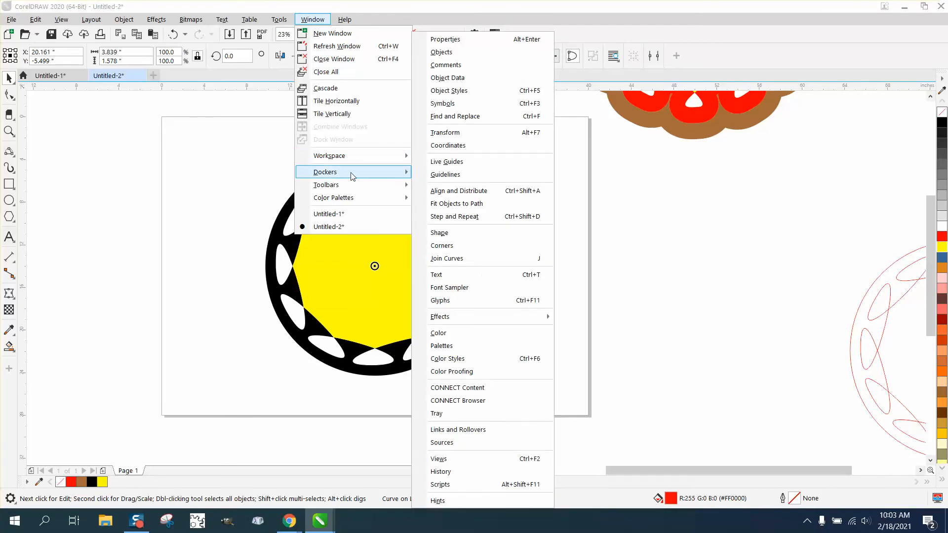
{"action": "left_click", "coordinate": [446, 133]}
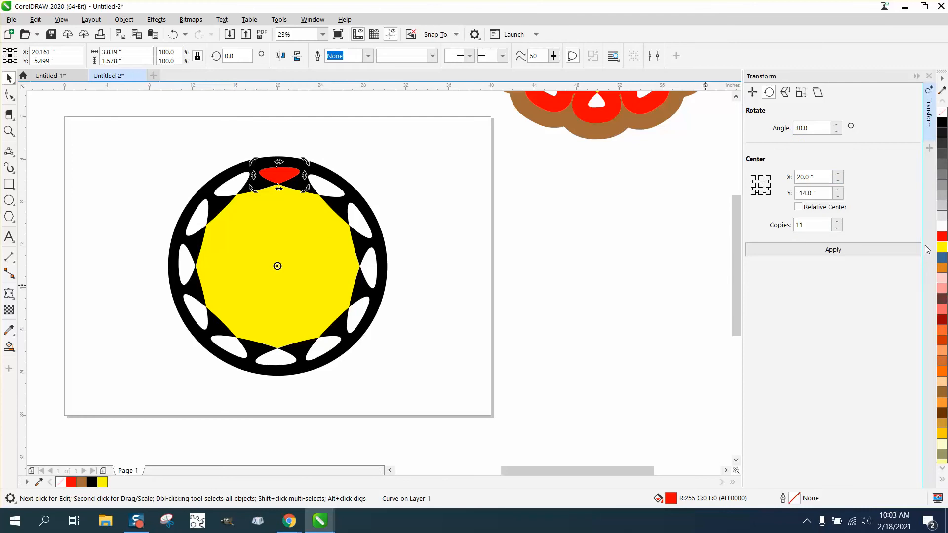
{"action": "left_click", "coordinate": [842, 252]}
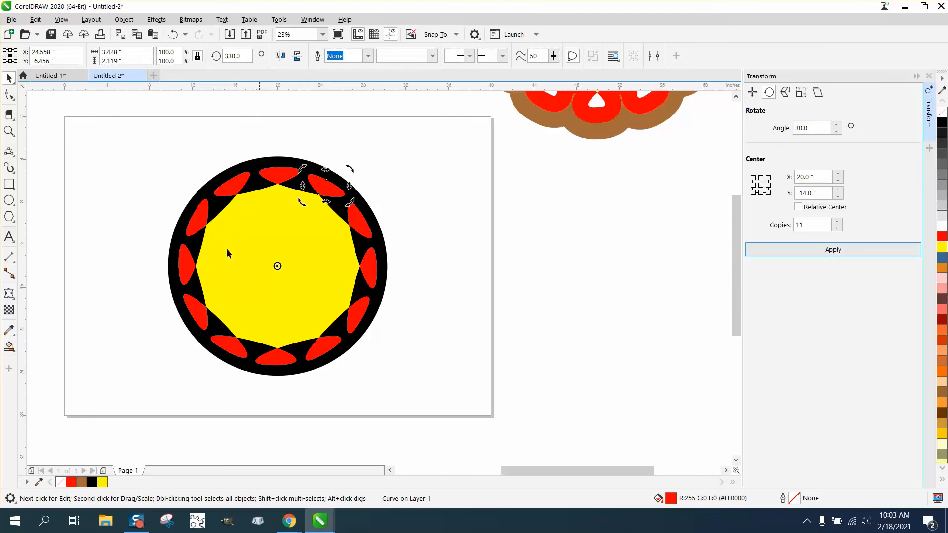
Step: Move the yellow centre shape 25 inches right, out of the black ring
{"action": "left_click", "coordinate": [8, 131]}
{"action": "left_click_drag", "start_coordinate": [142, 153], "coordinate": [470, 394]}
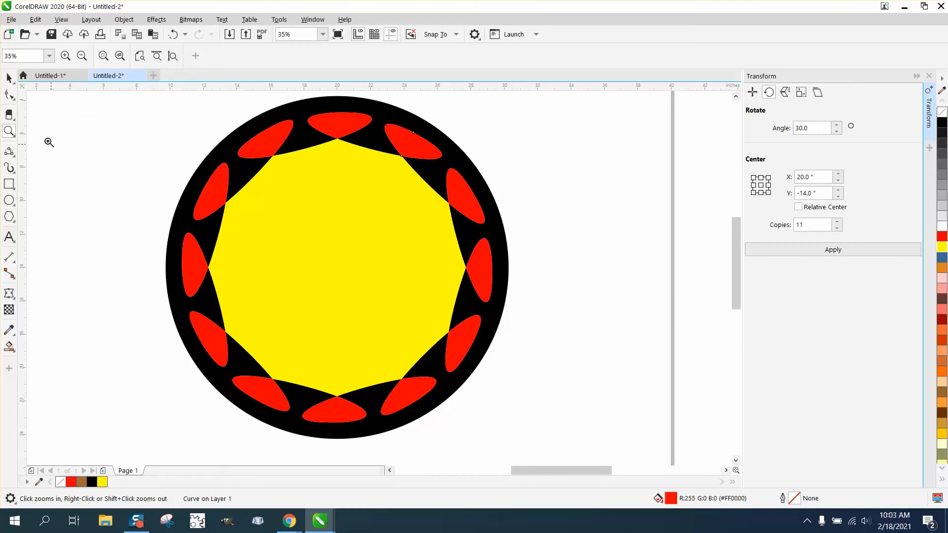
{"action": "left_click", "coordinate": [9, 78]}
{"action": "left_click", "coordinate": [295, 237]}
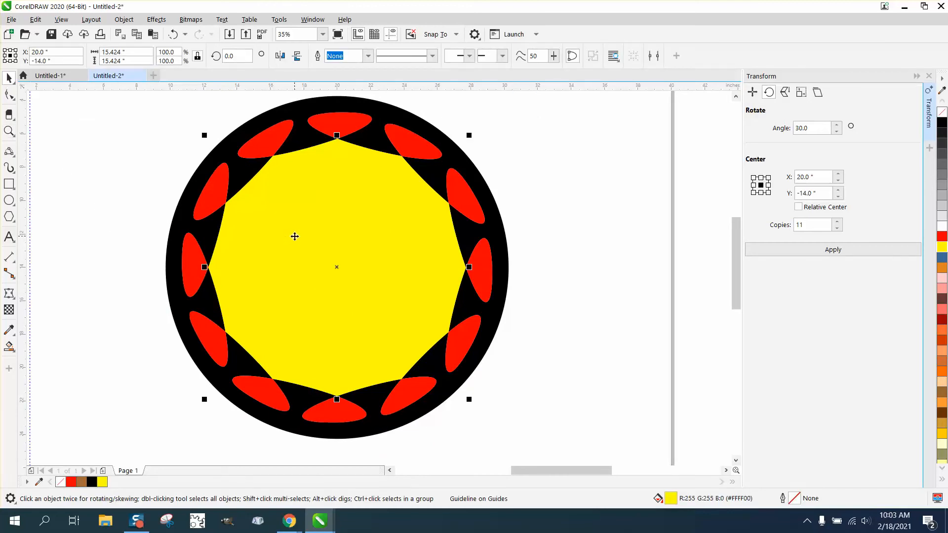
{"action": "scroll", "coordinate": [310, 237], "scroll_direction": "down", "scroll_amount": 2}
{"action": "key", "text": "Right"}
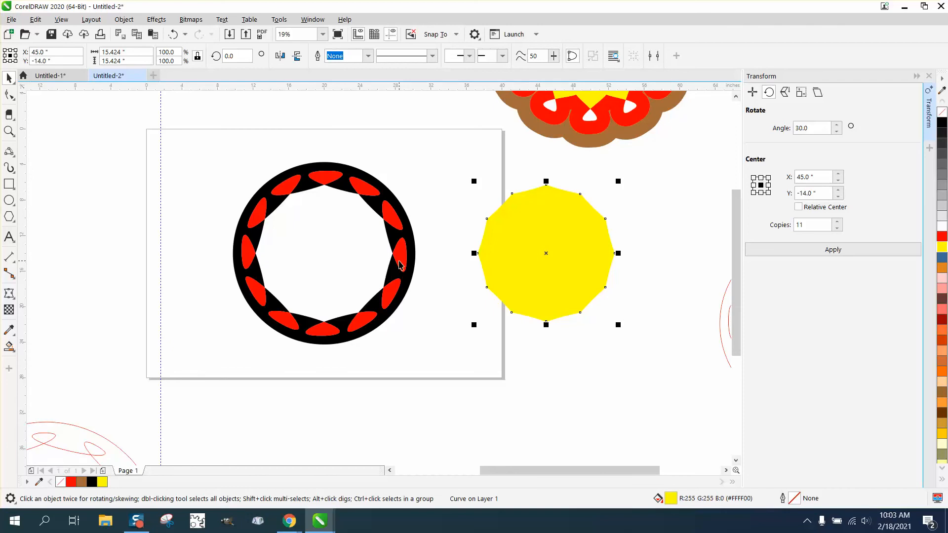
Step: Set the Swirl tool's nib size to 20 inches and swirl the yellow polygon around its centre
{"action": "left_click", "coordinate": [14, 99]}
{"action": "left_click", "coordinate": [42, 137]}
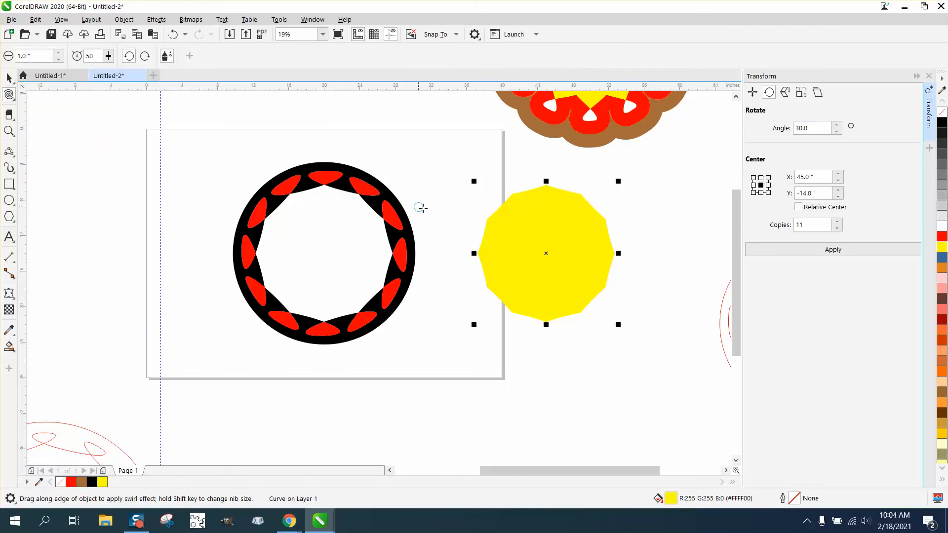
{"action": "left_click", "coordinate": [42, 56]}
{"action": "type", "text": "10"}
{"action": "key", "text": "Return"}
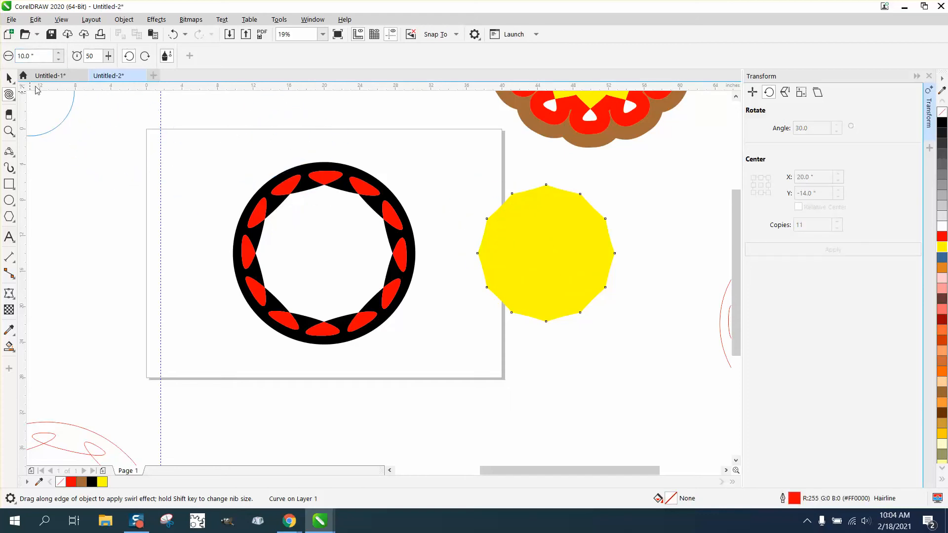
{"action": "left_click", "coordinate": [45, 58]}
{"action": "type", "text": "20"}
{"action": "key", "text": "Return"}
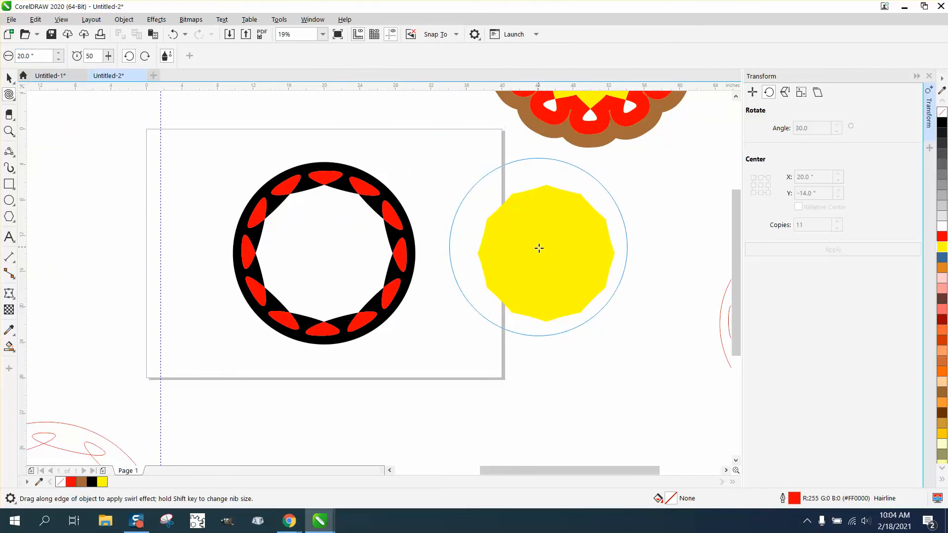
{"action": "left_click", "coordinate": [546, 254]}
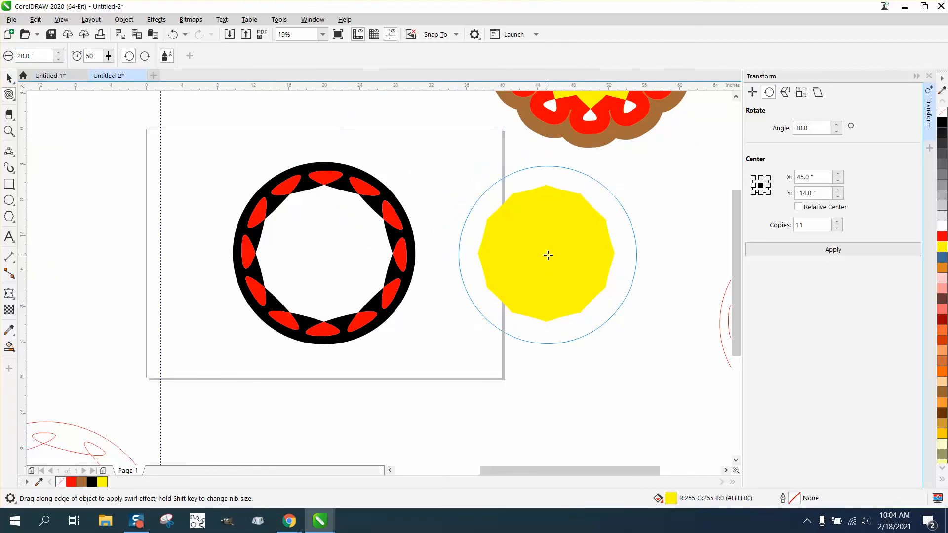
{"action": "left_click_drag", "start_coordinate": [548, 256], "coordinate": [547, 254]}
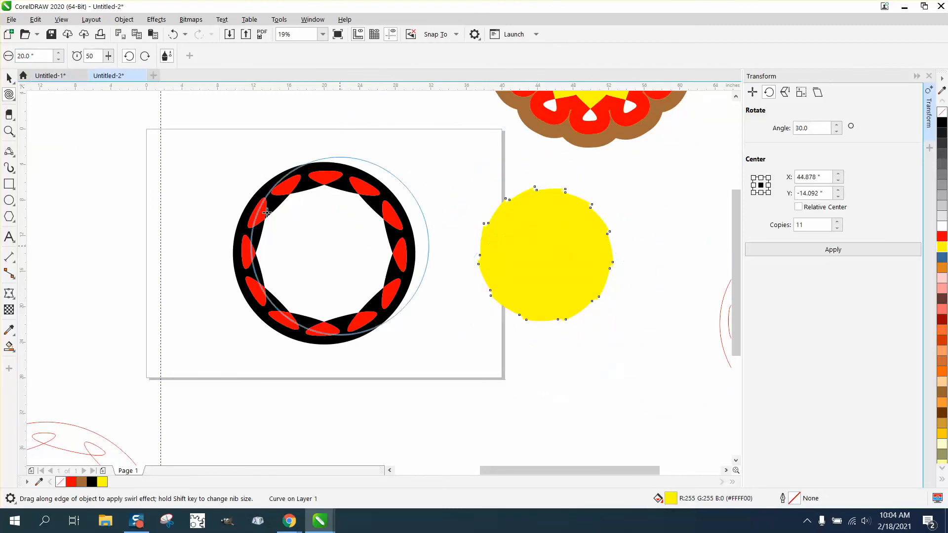
Step: Centre the swirled yellow shape on the page, inside the black ring
{"action": "left_click", "coordinate": [9, 130]}
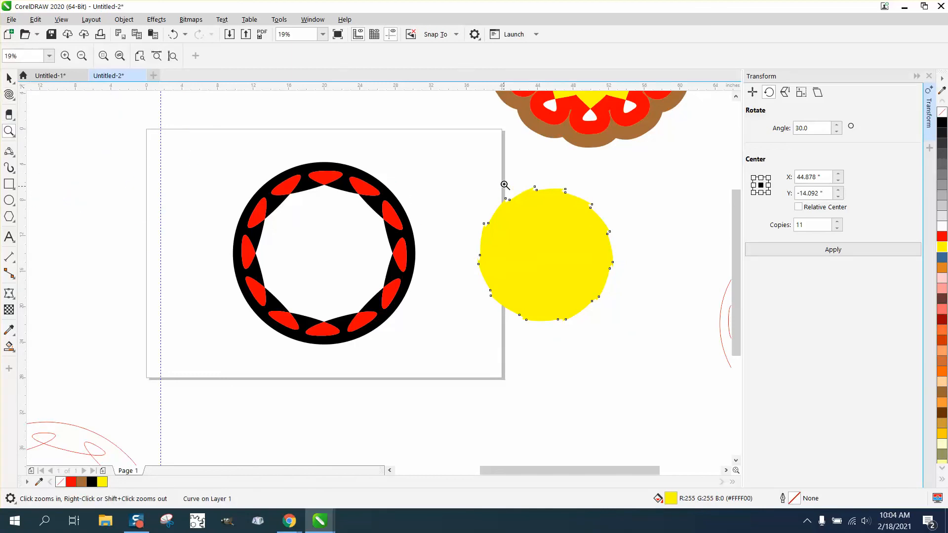
{"action": "left_click_drag", "start_coordinate": [505, 184], "coordinate": [630, 247]}
{"action": "scroll", "coordinate": [507, 218], "scroll_direction": "down", "scroll_amount": 4}
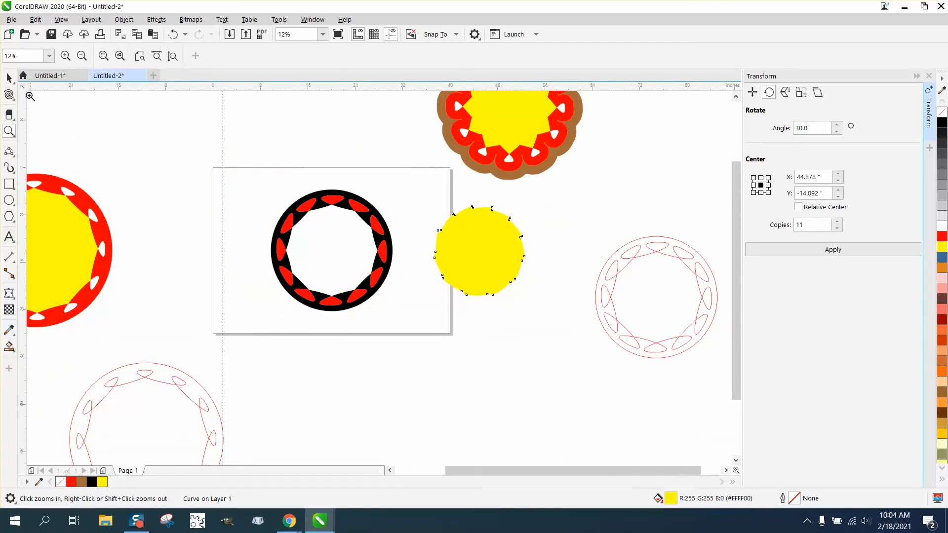
{"action": "left_click", "coordinate": [9, 78]}
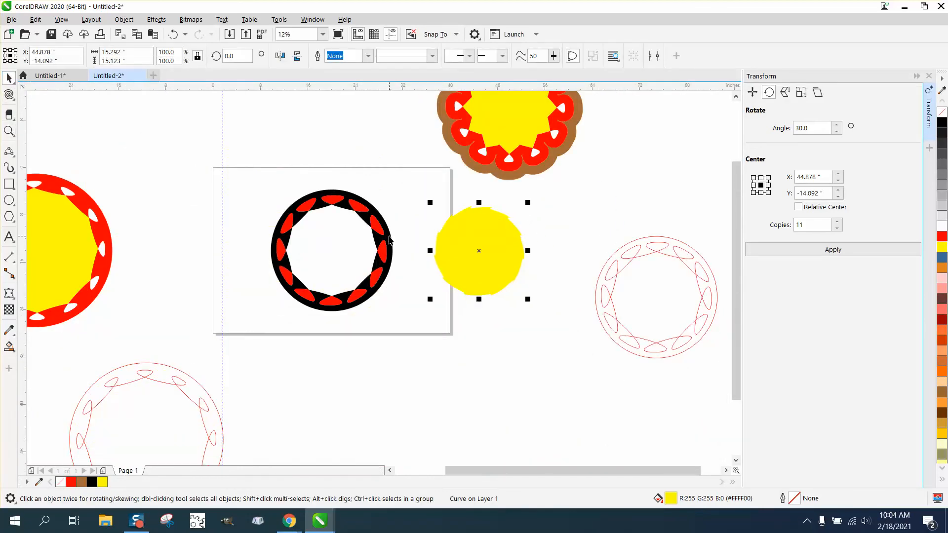
{"action": "key", "text": "p"}
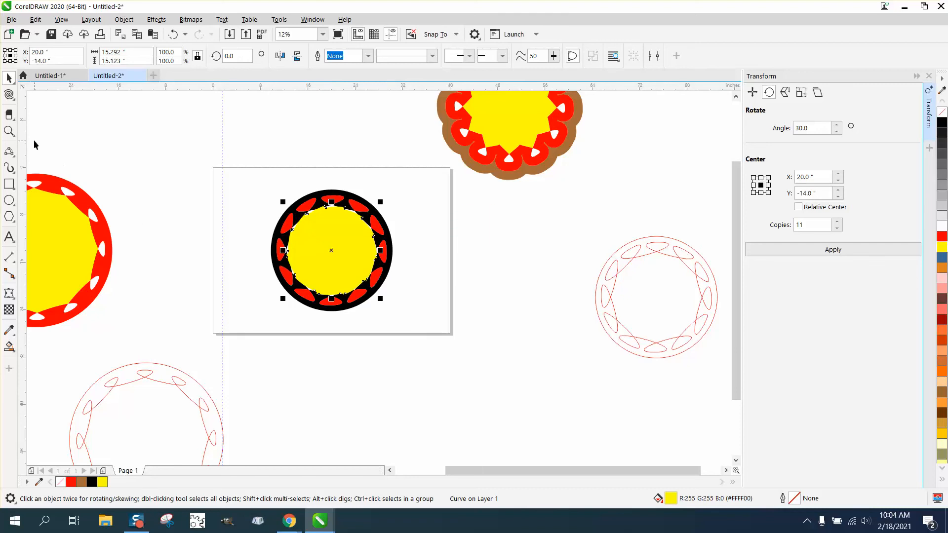
Step: Set the Smart Fill colour to bright blue and fill the white gap beneath the topmost red loop
{"action": "left_click", "coordinate": [9, 131]}
{"action": "left_click_drag", "start_coordinate": [284, 204], "coordinate": [406, 250]}
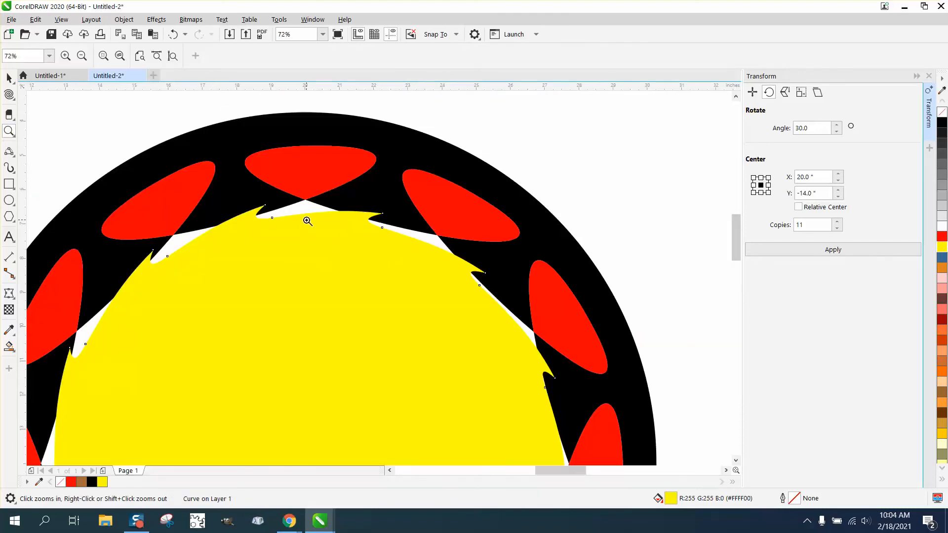
{"action": "left_click", "coordinate": [9, 78]}
{"action": "scroll", "coordinate": [547, 103], "scroll_direction": "down", "scroll_amount": 2}
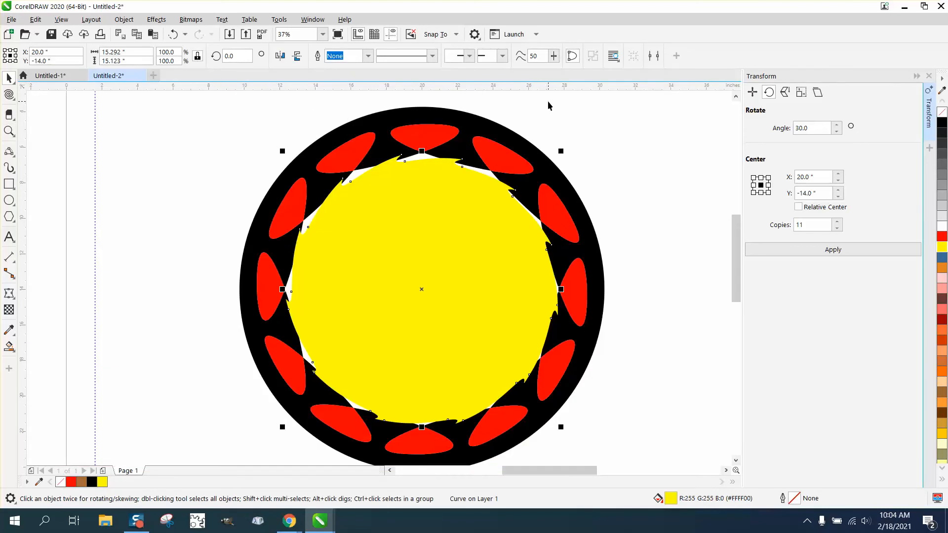
{"action": "left_click", "coordinate": [9, 347]}
{"action": "left_click", "coordinate": [133, 57]}
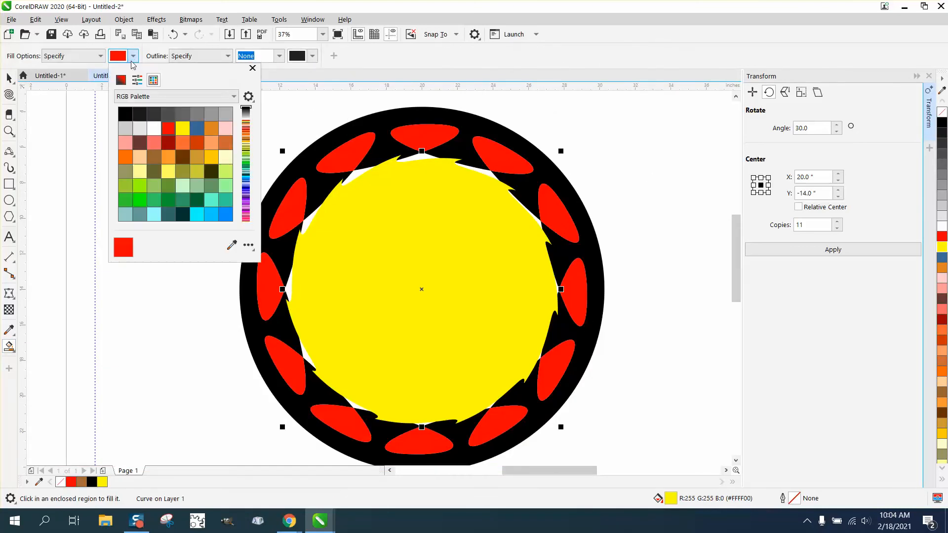
{"action": "left_click", "coordinate": [226, 214]}
{"action": "left_click", "coordinate": [421, 157]}
{"action": "left_click", "coordinate": [421, 157]}
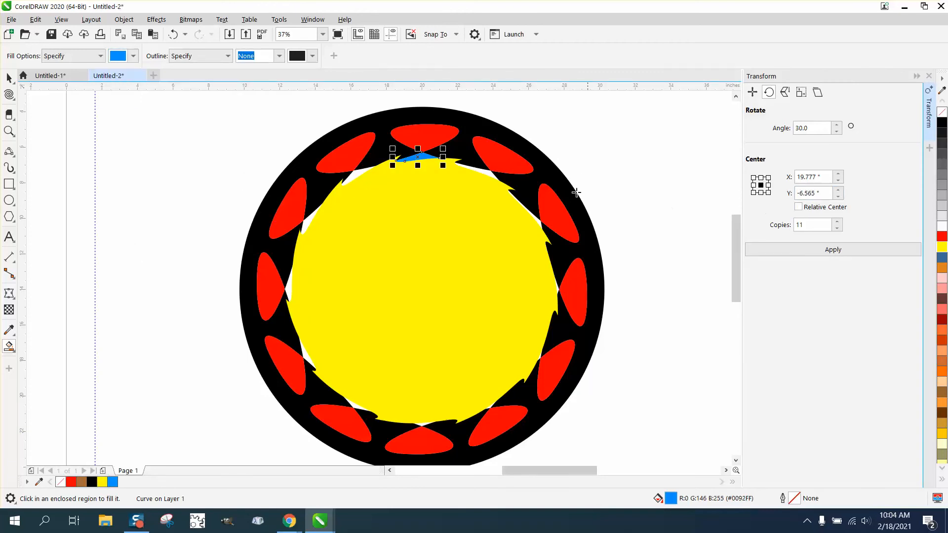
Step: Rotate 11 copies of the blue gap shape at 30 degrees around the ring's centre
{"action": "left_click", "coordinate": [9, 77]}
{"action": "left_click", "coordinate": [419, 157]}
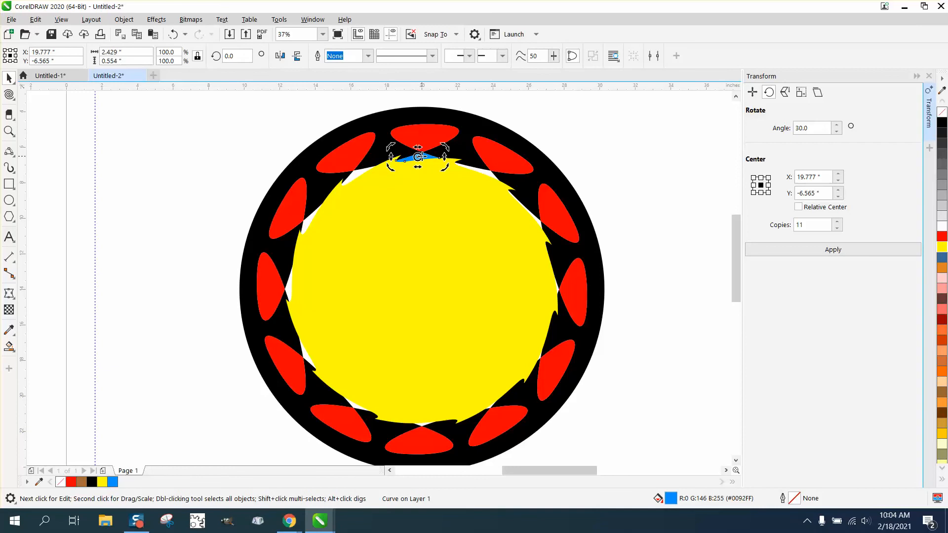
{"action": "left_click_drag", "start_coordinate": [418, 157], "coordinate": [421, 265]}
{"action": "left_click_drag", "start_coordinate": [425, 282], "coordinate": [426, 286]}
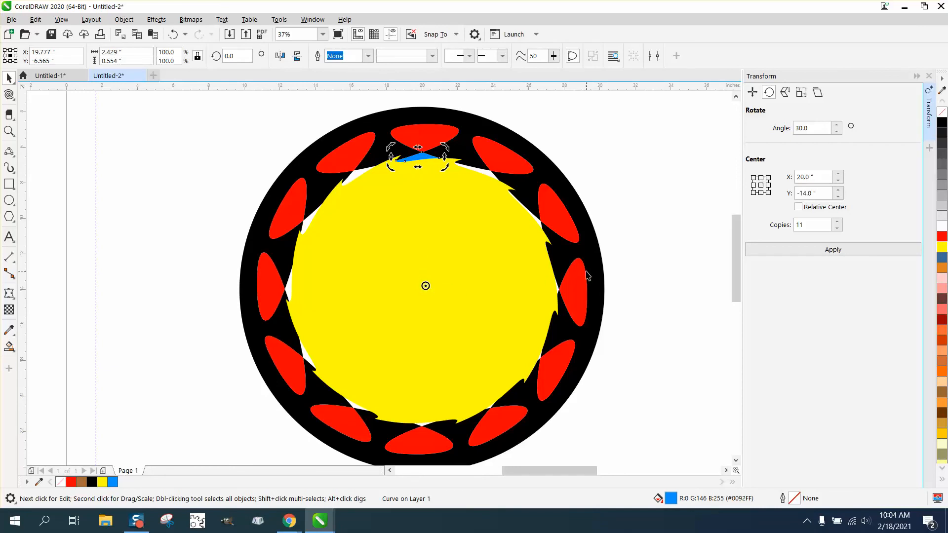
{"action": "left_click", "coordinate": [817, 253]}
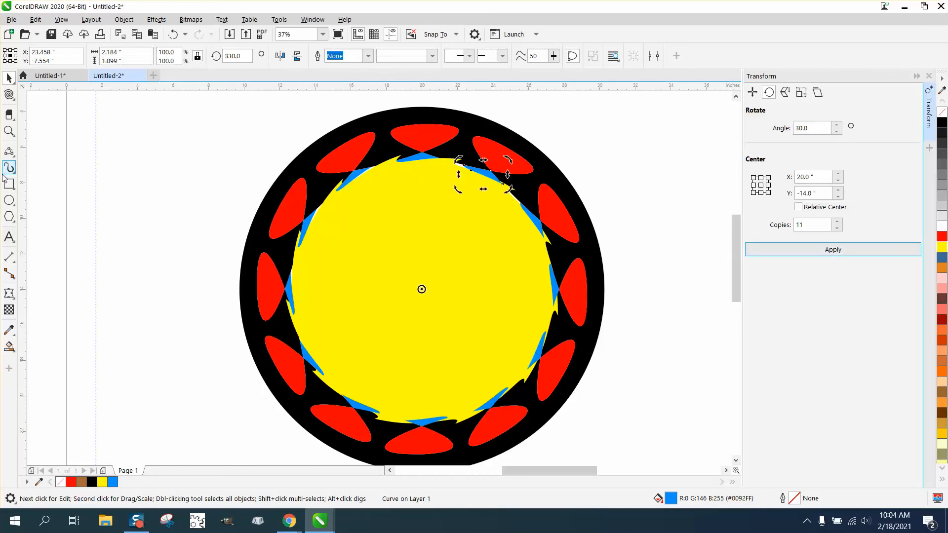
Step: Inspect how the blue copies fit their gaps, and undo the rotated copies and the blue fill beneath the topmost loop
{"action": "left_click", "coordinate": [9, 131]}
{"action": "left_click_drag", "start_coordinate": [316, 159], "coordinate": [568, 218]}
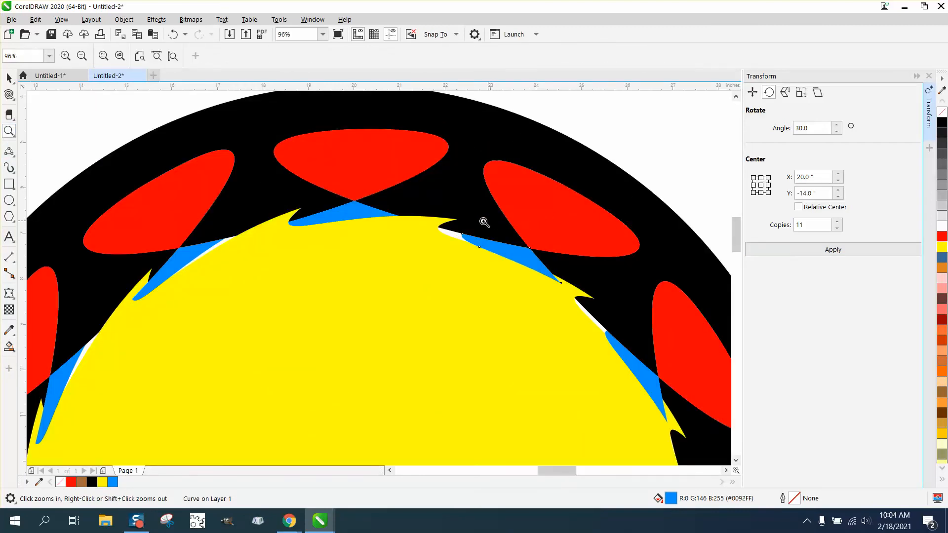
{"action": "left_click_drag", "start_coordinate": [210, 241], "coordinate": [298, 283]}
{"action": "right_click", "coordinate": [290, 264]}
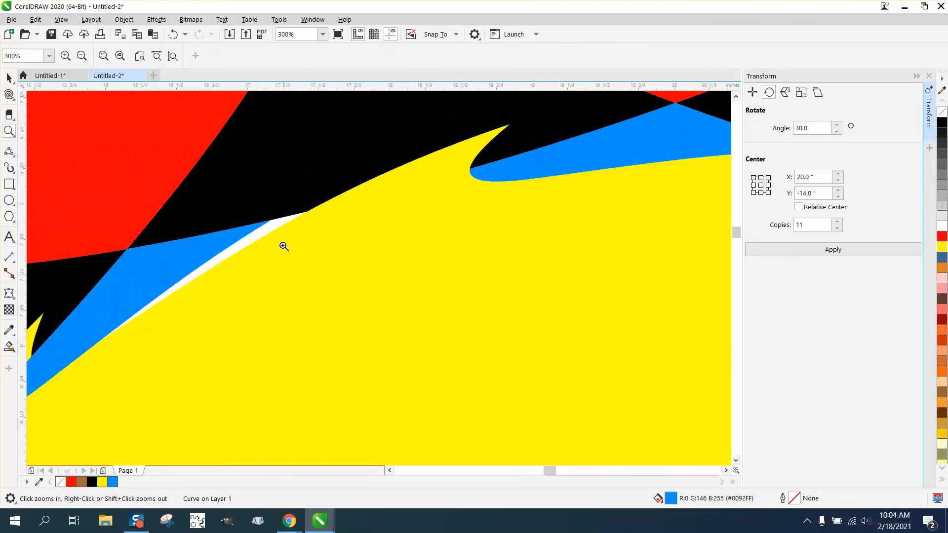
{"action": "right_click", "coordinate": [282, 243]}
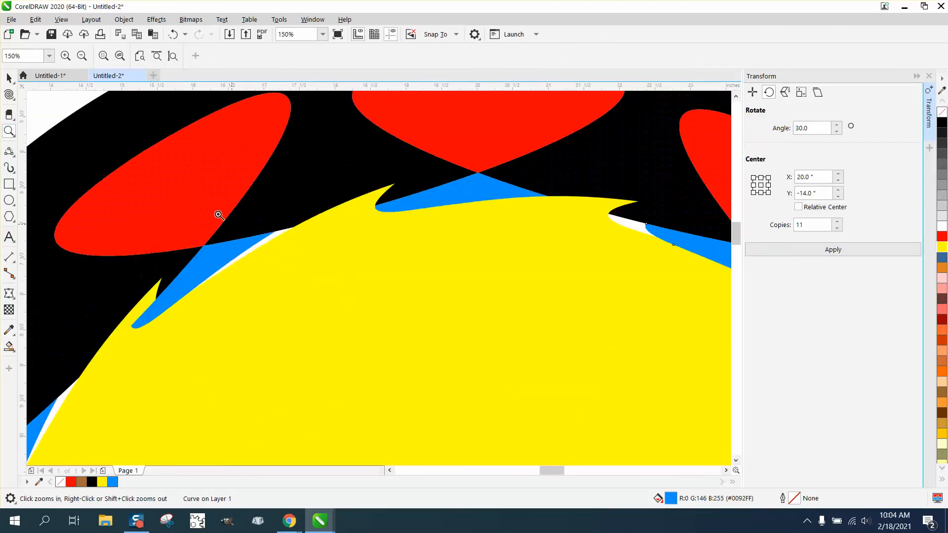
{"action": "left_click", "coordinate": [169, 36]}
{"action": "left_click", "coordinate": [169, 36]}
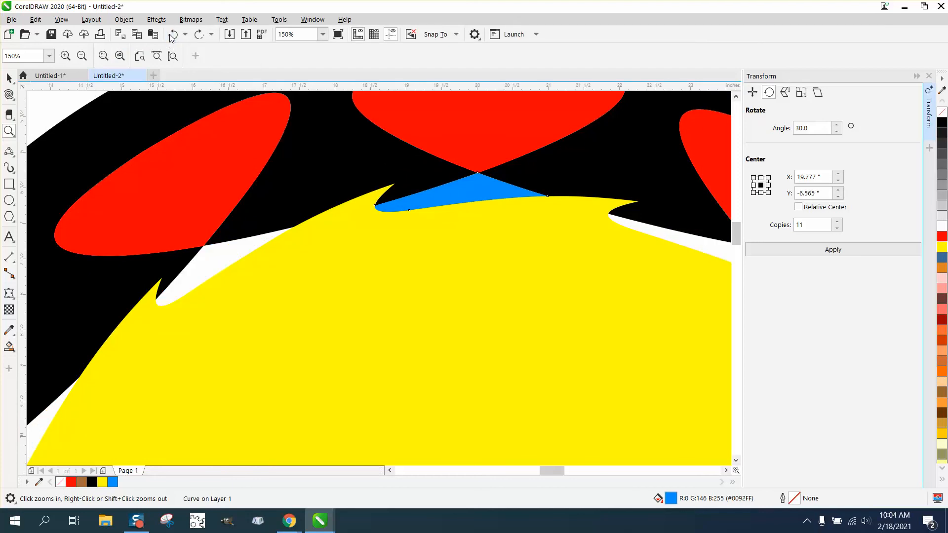
{"action": "left_click", "coordinate": [171, 36]}
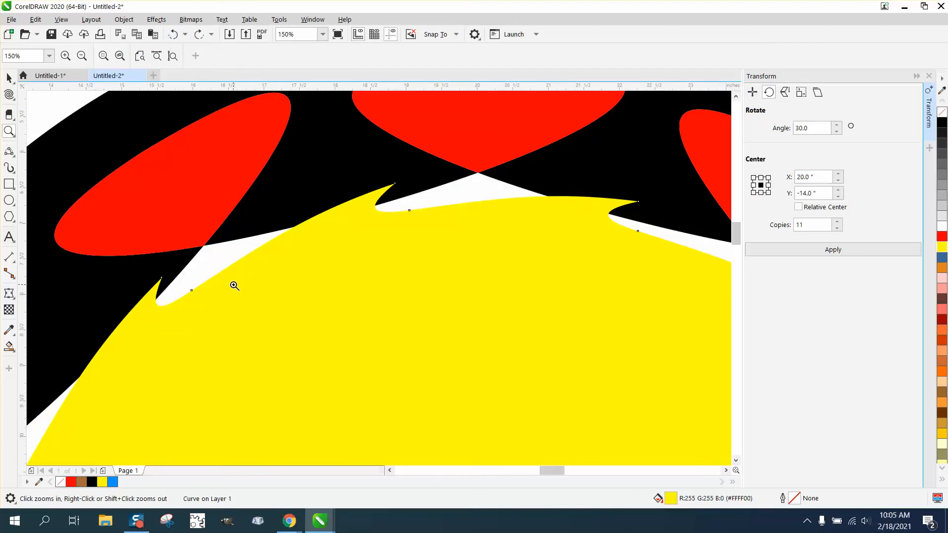
Step: Smart Fill the gap beneath the loop left of the topmost one in blue and rotate 11 copies at 30 degrees around the ring's centre
{"action": "left_click", "coordinate": [9, 346]}
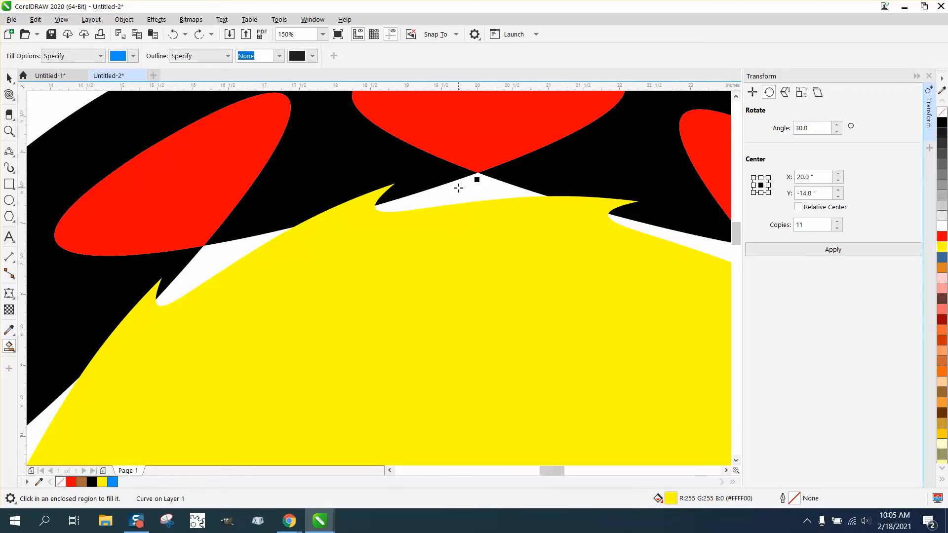
{"action": "left_click", "coordinate": [224, 252]}
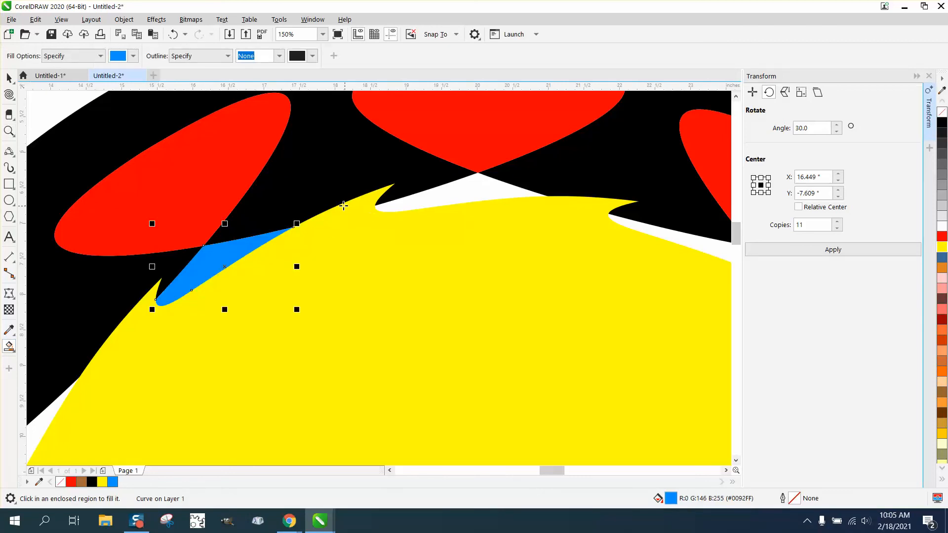
{"action": "scroll", "coordinate": [344, 206], "scroll_direction": "down", "scroll_amount": 1}
{"action": "scroll", "coordinate": [223, 154], "scroll_direction": "down", "scroll_amount": 1}
{"action": "key", "text": "space"}
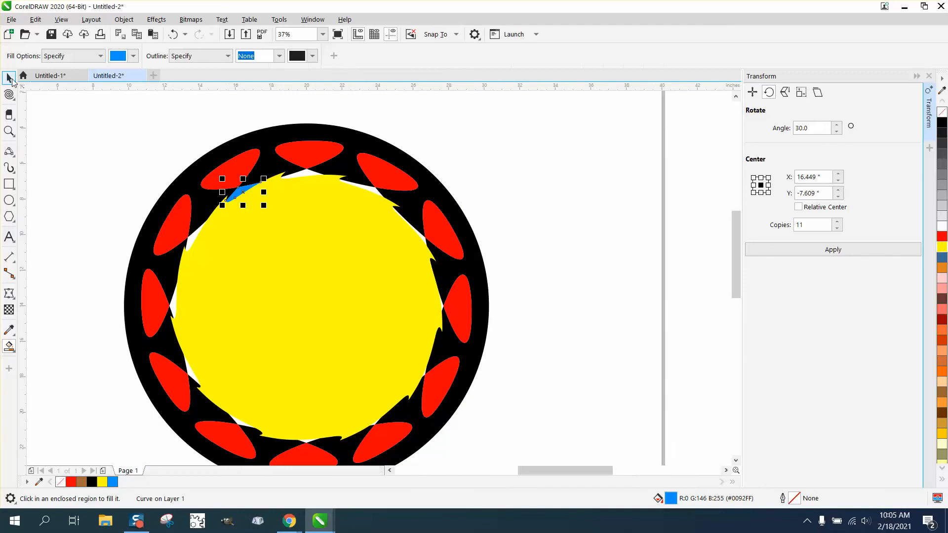
{"action": "left_click", "coordinate": [245, 195]}
{"action": "mouse_move", "coordinate": [246, 194]}
{"action": "left_mouse_down"}
{"action": "mouse_move", "coordinate": [300, 265]}
{"action": "mouse_move", "coordinate": [309, 302]}
{"action": "left_mouse_up"}
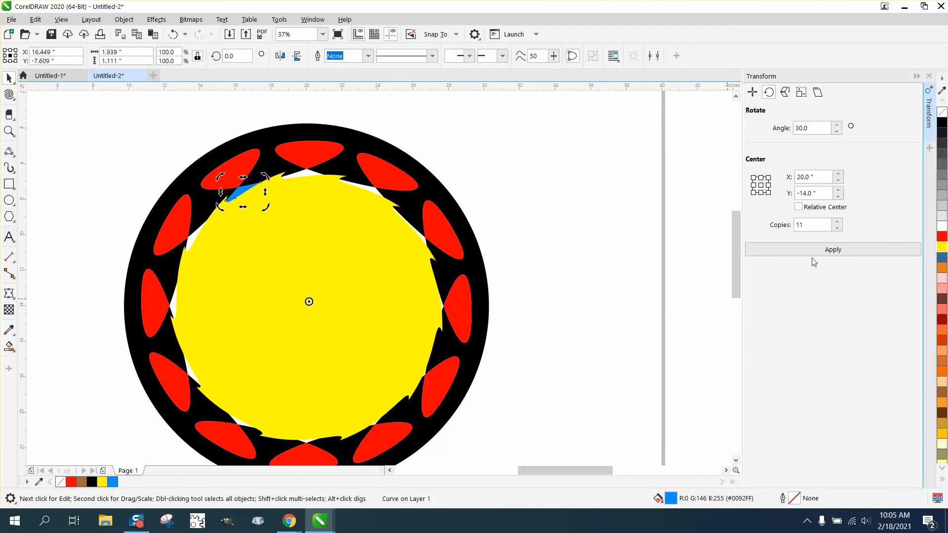
{"action": "left_click", "coordinate": [844, 250]}
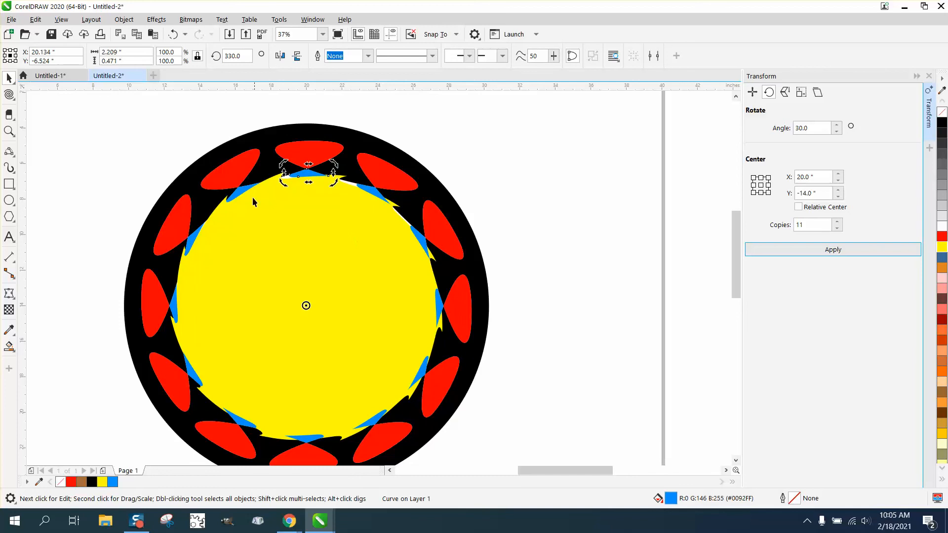
Step: Check the fit of the blue copies up close and undo the rotated copies
{"action": "left_click", "coordinate": [9, 131]}
{"action": "left_click_drag", "start_coordinate": [263, 183], "coordinate": [383, 219]}
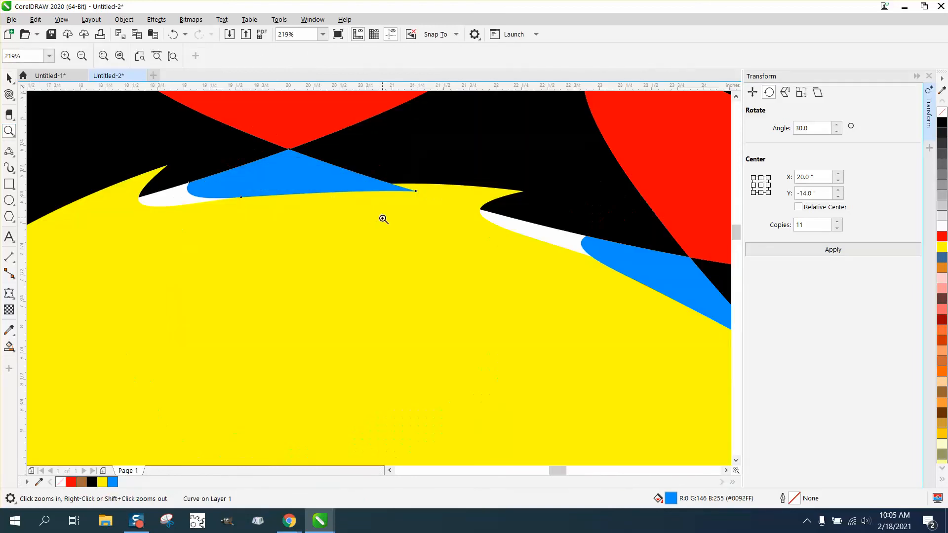
{"action": "left_click", "coordinate": [172, 34]}
{"action": "scroll", "coordinate": [279, 171], "scroll_direction": "down", "scroll_amount": 5}
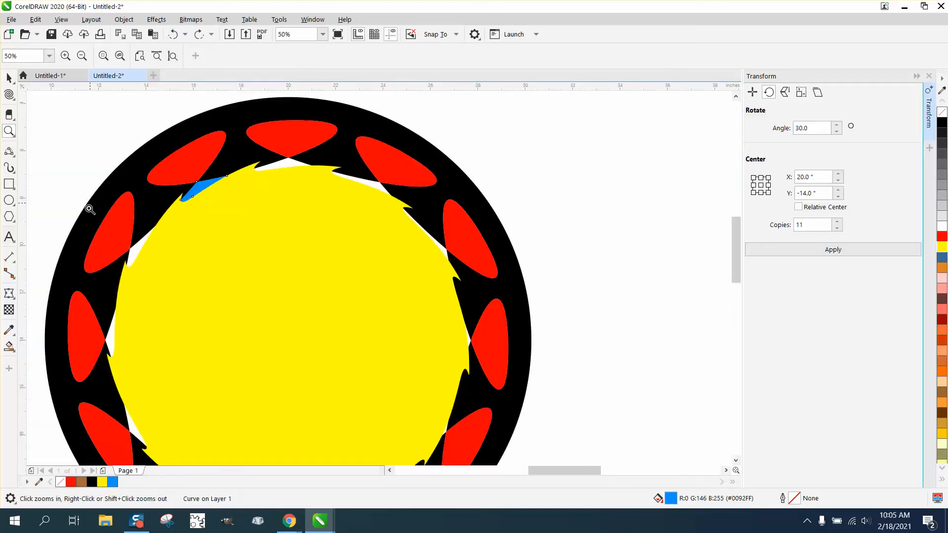
Step: Smart Fill the white gaps beneath the topmost red loop and the next two loops clockwise in blue
{"action": "left_click", "coordinate": [9, 346]}
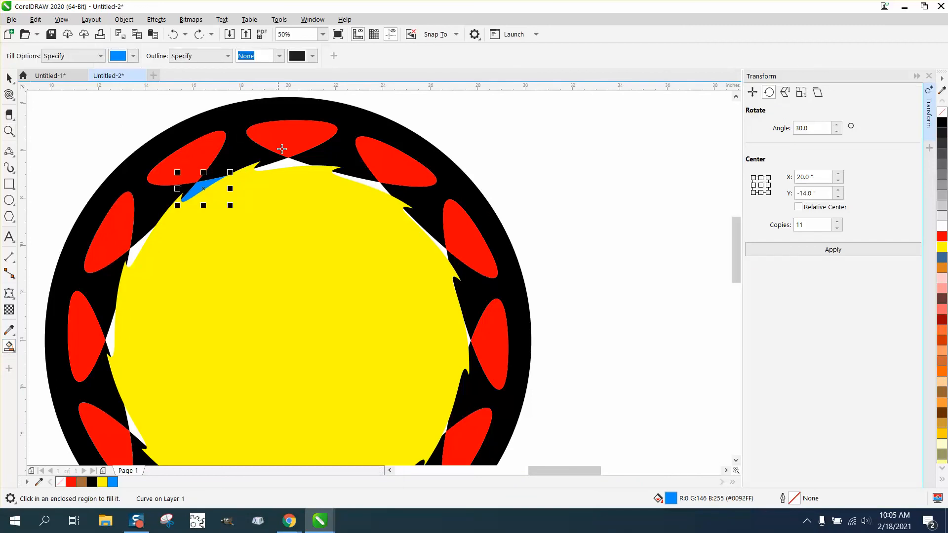
{"action": "left_click", "coordinate": [286, 165]}
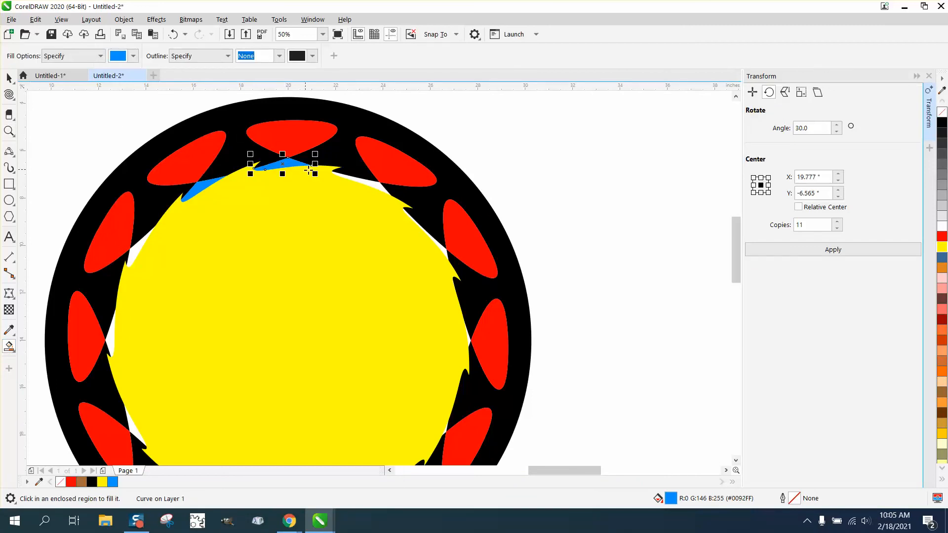
{"action": "left_click", "coordinate": [372, 184]}
{"action": "left_click", "coordinate": [440, 245]}
{"action": "scroll", "coordinate": [441, 246], "scroll_direction": "up", "scroll_amount": 2}
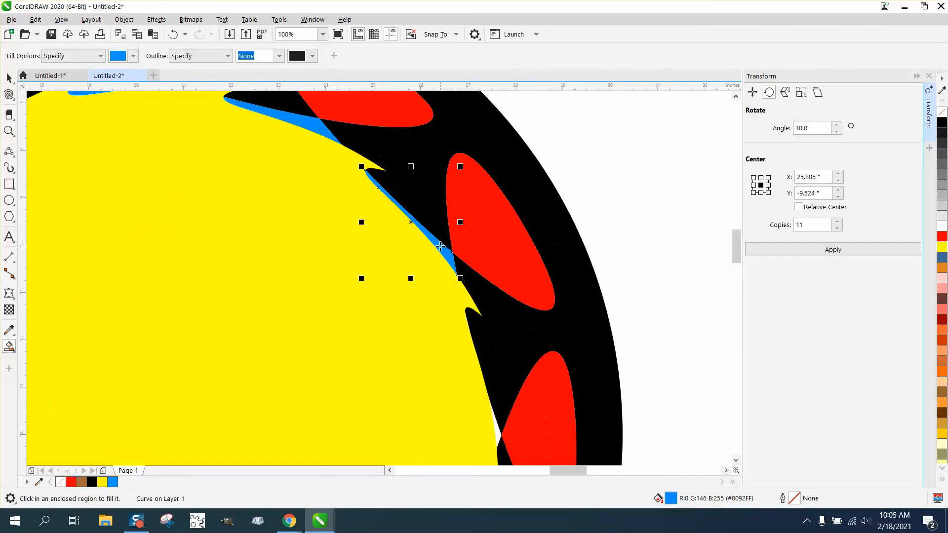
{"action": "scroll", "coordinate": [452, 310], "scroll_direction": "down", "scroll_amount": 2}
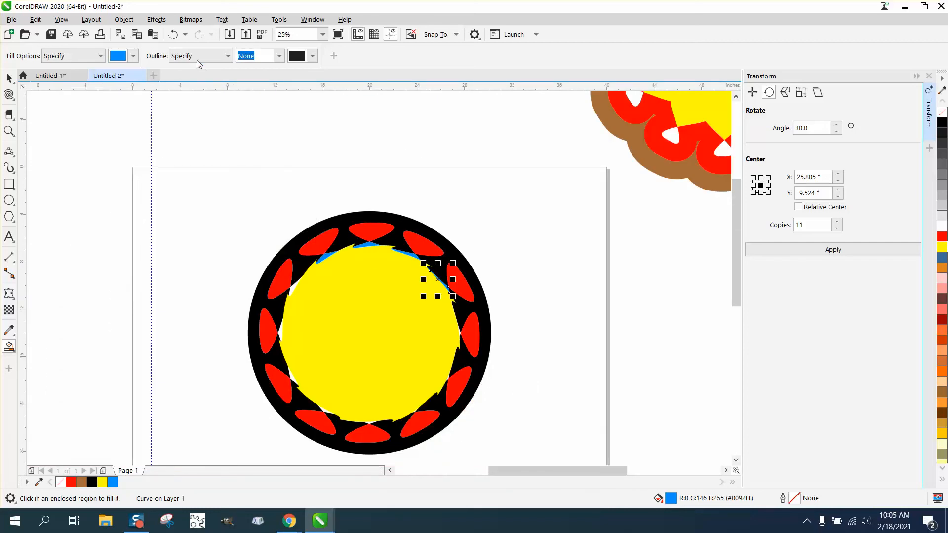
Step: Undo the blue gap fills together with the centring and swirl of the yellow polygon
{"action": "left_click", "coordinate": [173, 34]}
{"action": "left_click", "coordinate": [174, 34]}
{"action": "left_click", "coordinate": [174, 34]}
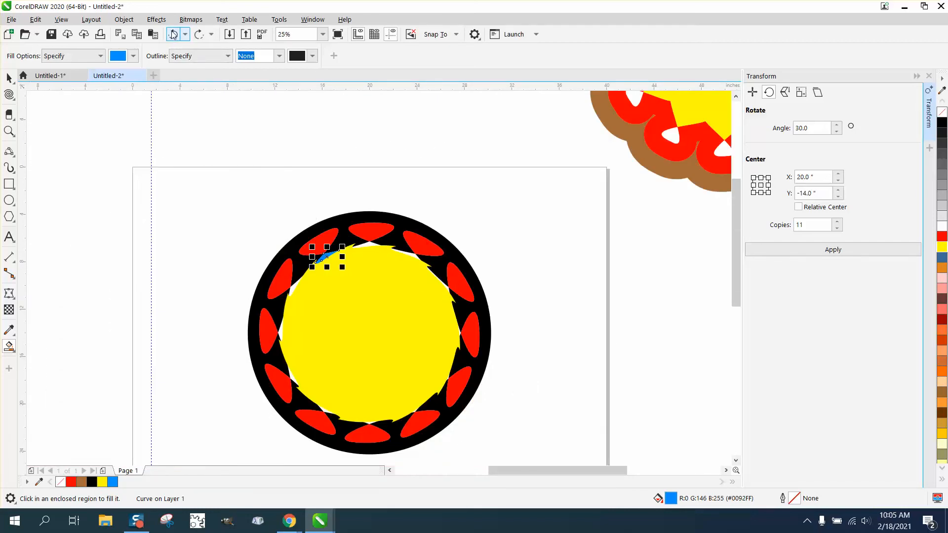
{"action": "left_click", "coordinate": [173, 34]}
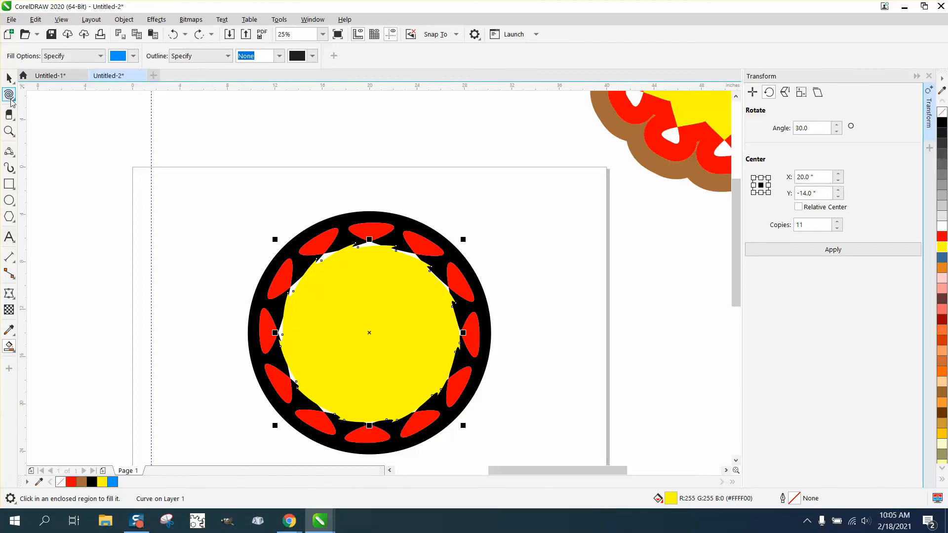
{"action": "left_click", "coordinate": [175, 35]}
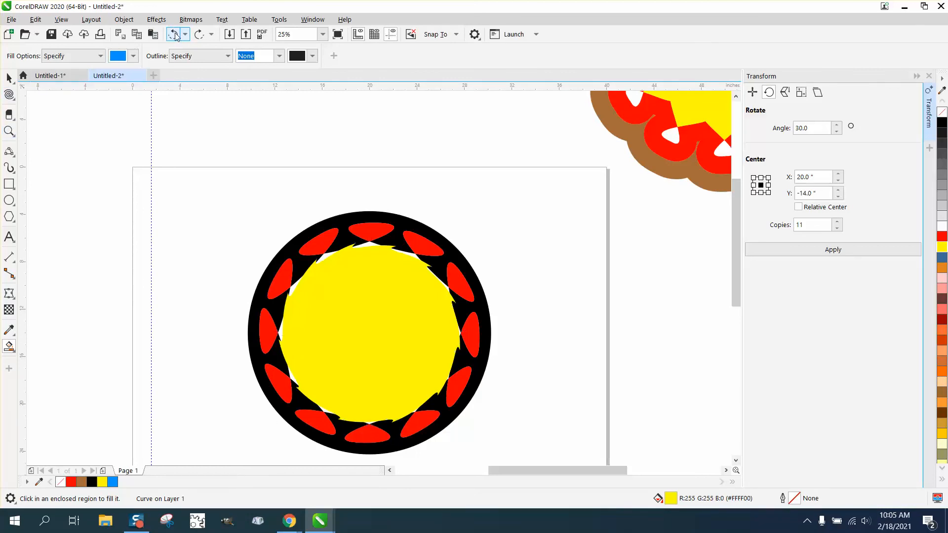
{"action": "left_click", "coordinate": [175, 36]}
Step: Group the black ring with its red loops and move the group down and right, clear of the page centre
{"action": "scroll", "coordinate": [262, 132], "scroll_direction": "down", "scroll_amount": 1}
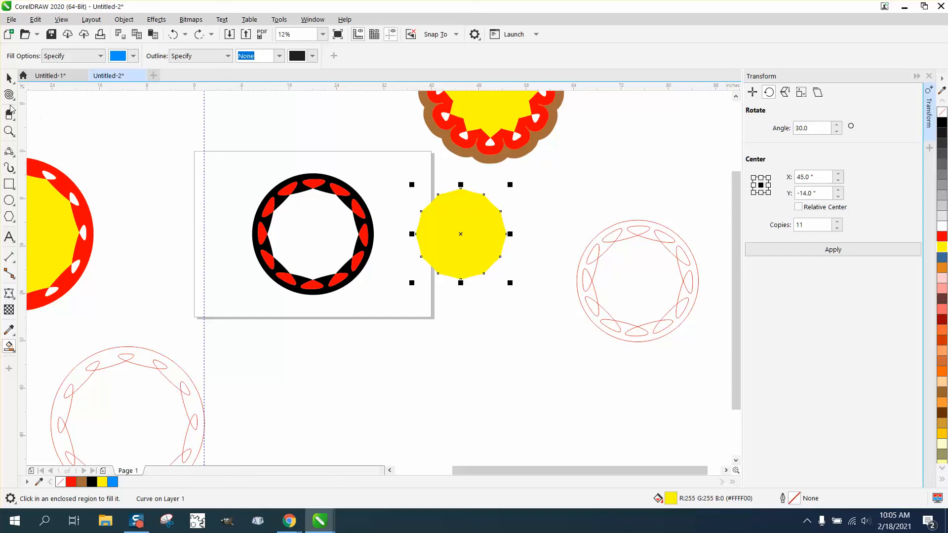
{"action": "left_click", "coordinate": [9, 78]}
{"action": "left_click_drag", "start_coordinate": [185, 139], "coordinate": [406, 324]}
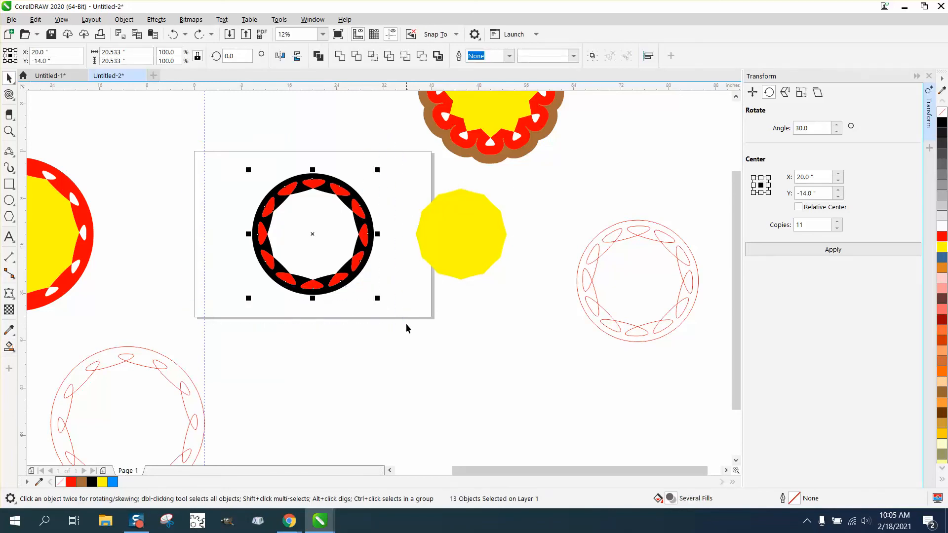
{"action": "key", "text": "ctrl+g"}
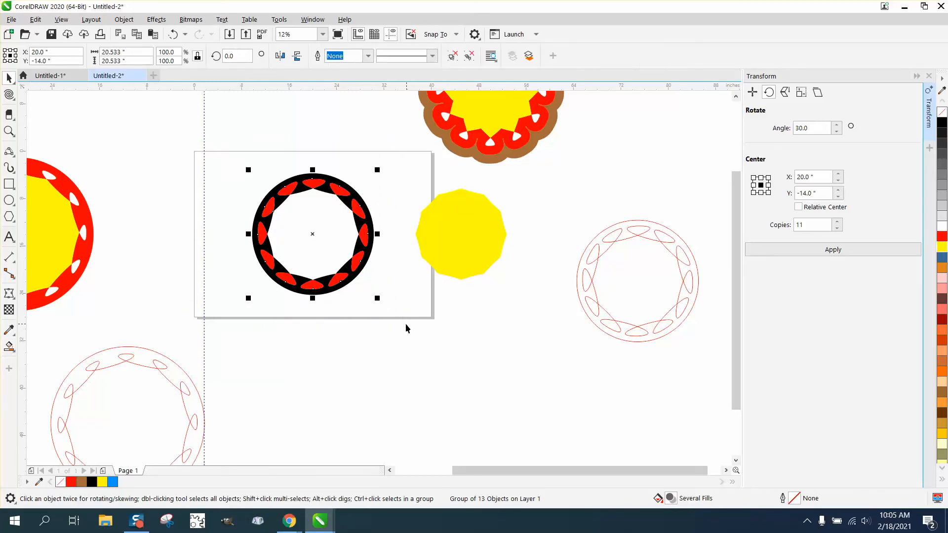
{"action": "left_click_drag", "start_coordinate": [320, 242], "coordinate": [431, 348]}
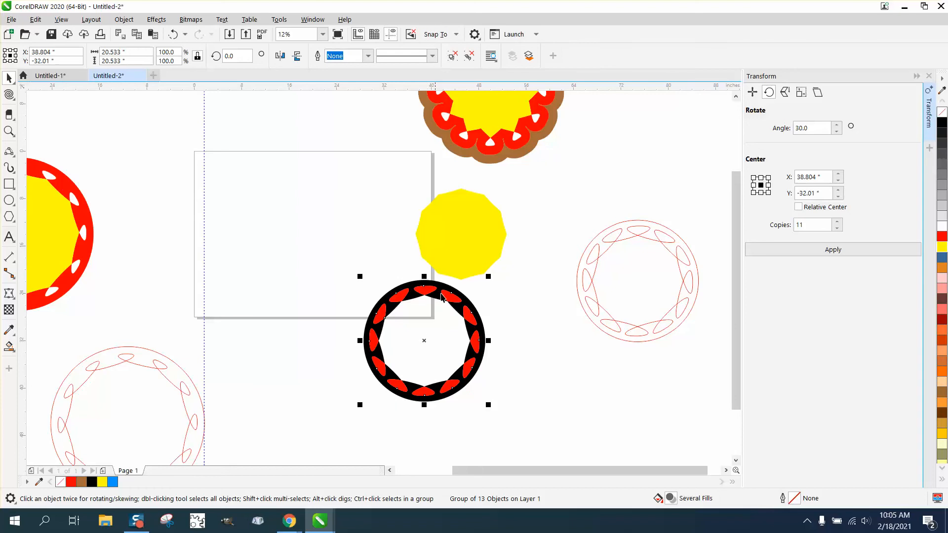
Step: Centre the yellow polygon on the page and run a horizontal and a vertical guideline through the page centre
{"action": "left_click", "coordinate": [464, 257]}
{"action": "key", "text": "p"}
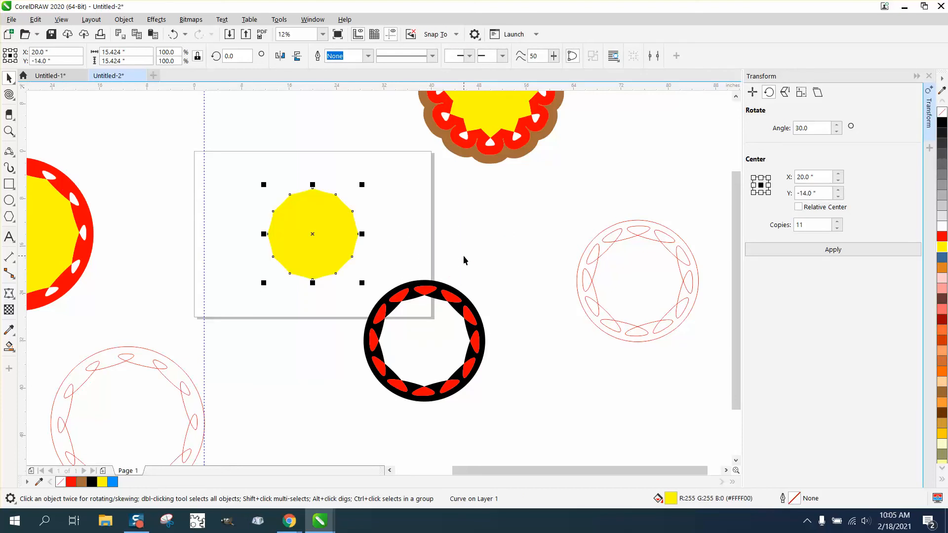
{"action": "left_click_drag", "start_coordinate": [334, 93], "coordinate": [334, 151]}
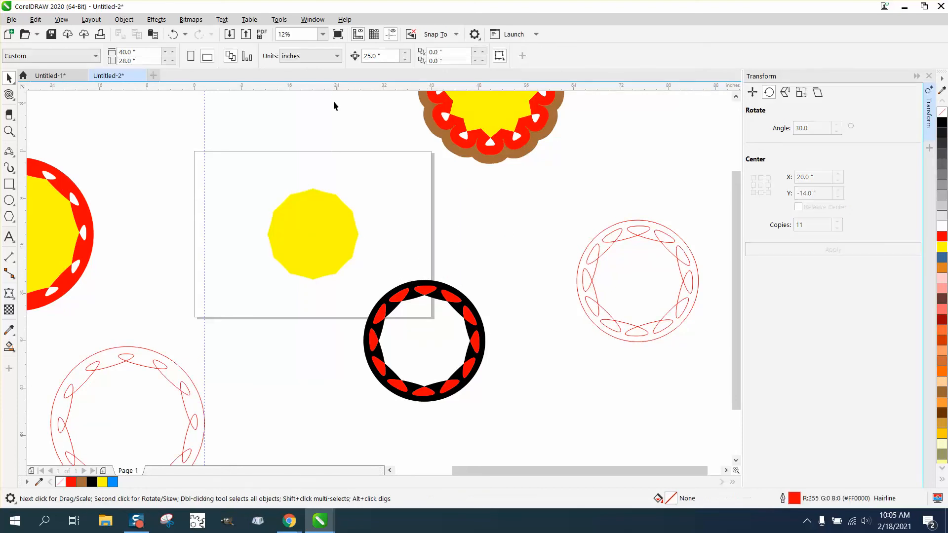
{"action": "left_click_drag", "start_coordinate": [337, 89], "coordinate": [339, 234]}
{"action": "left_click_drag", "start_coordinate": [208, 152], "coordinate": [204, 150]}
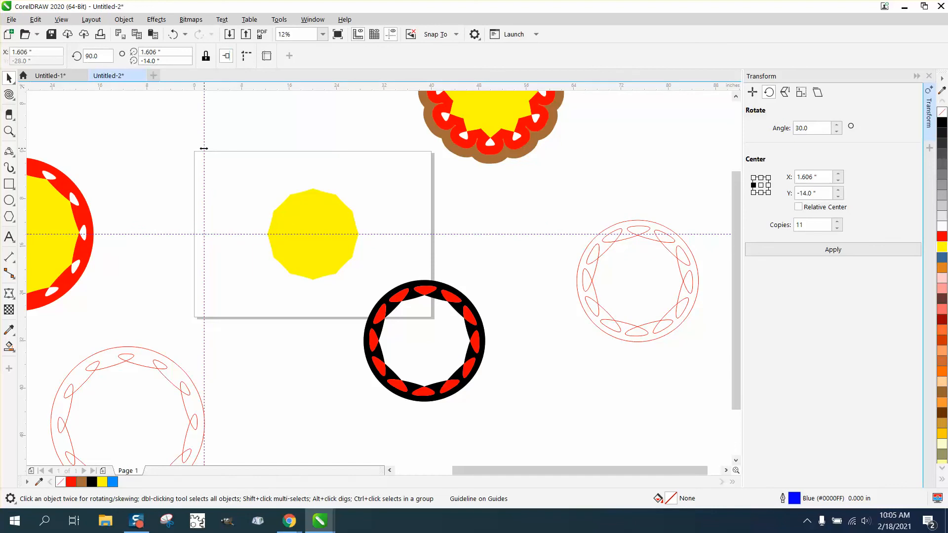
{"action": "key", "text": "p"}
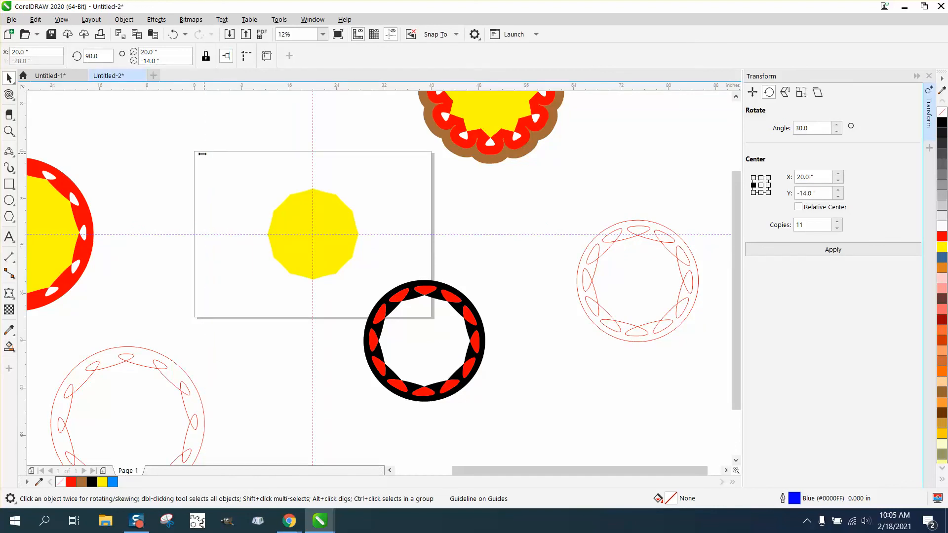
Step: Swirl the yellow polygon around the guideline crossing with the Twirl tool and centre it on the page again
{"action": "left_click", "coordinate": [9, 131]}
{"action": "left_click_drag", "start_coordinate": [266, 168], "coordinate": [453, 321]}
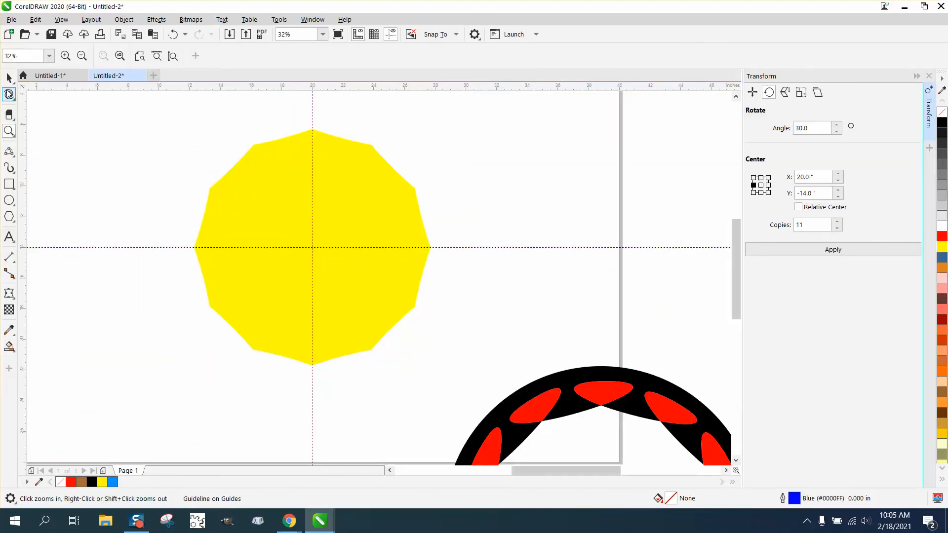
{"action": "left_click", "coordinate": [15, 100]}
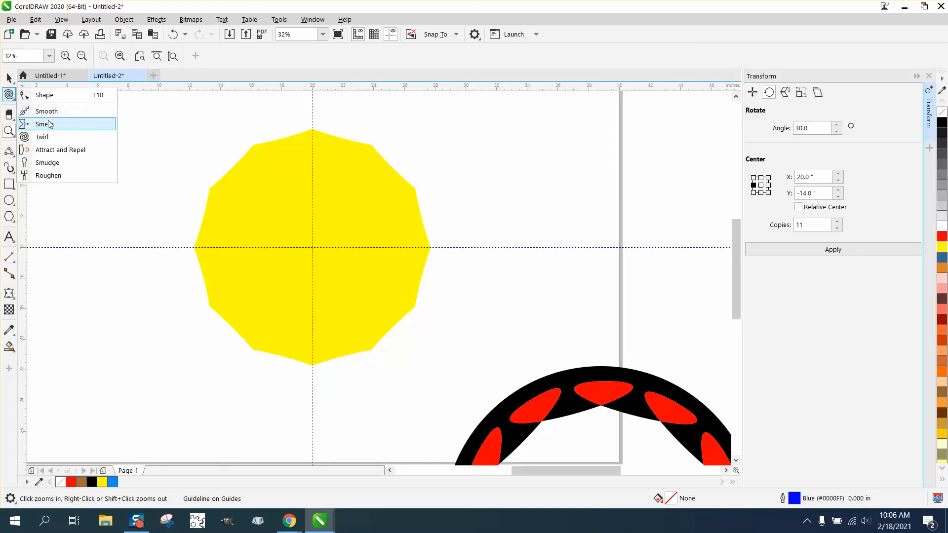
{"action": "left_click", "coordinate": [54, 139]}
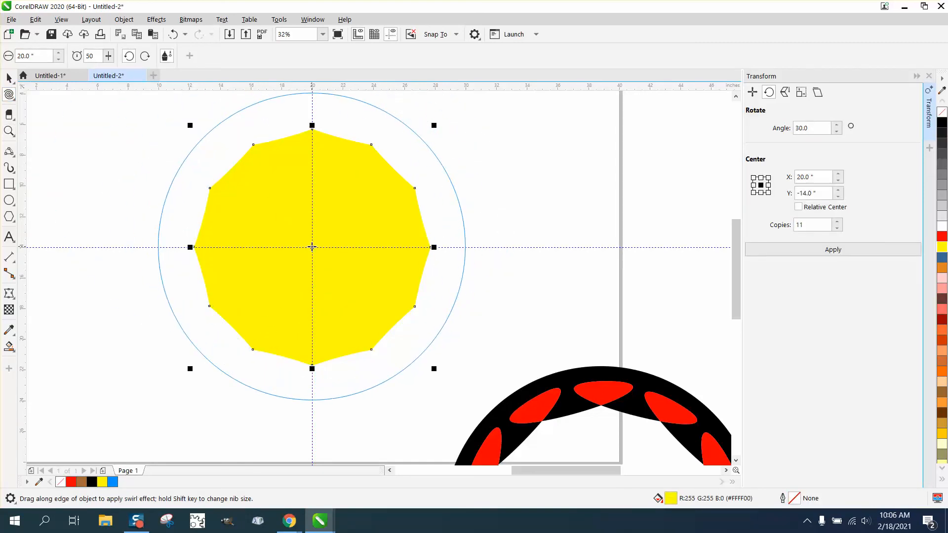
{"action": "left_click_drag", "start_coordinate": [312, 247], "coordinate": [314, 247]}
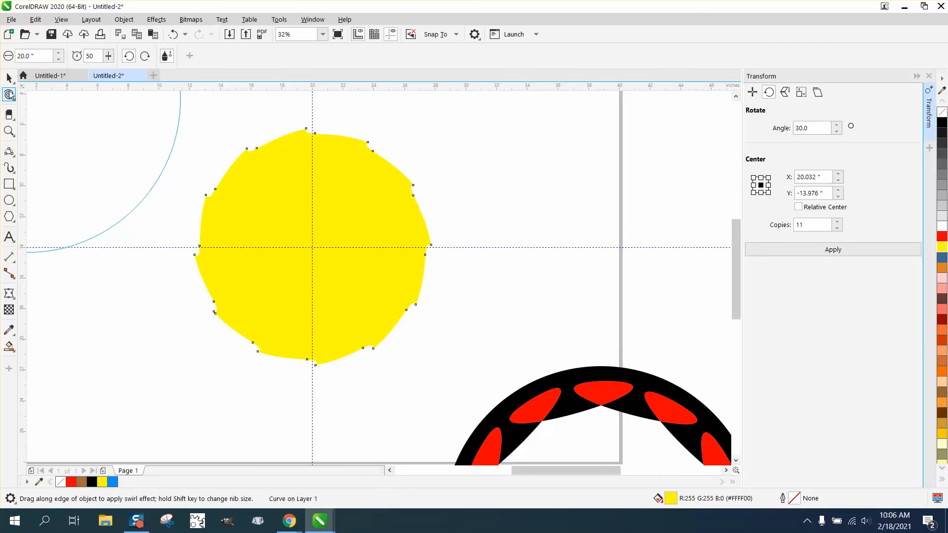
{"action": "left_click", "coordinate": [9, 77]}
{"action": "key", "text": "p"}
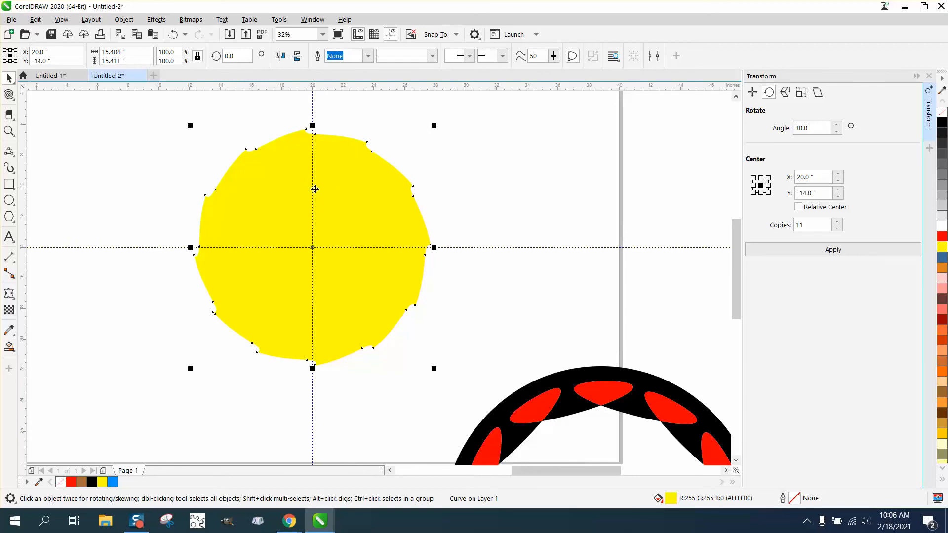
Step: Centre the grouped black ring with its red loops on the page, around the swirled yellow polygon
{"action": "scroll", "coordinate": [257, 206], "scroll_direction": "down", "scroll_amount": 2}
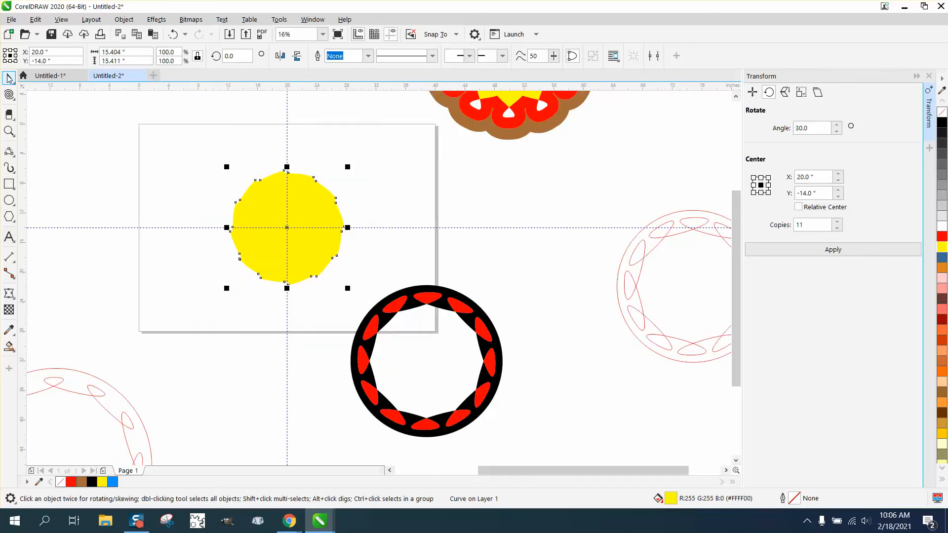
{"action": "left_click", "coordinate": [414, 305]}
{"action": "key", "text": "p"}
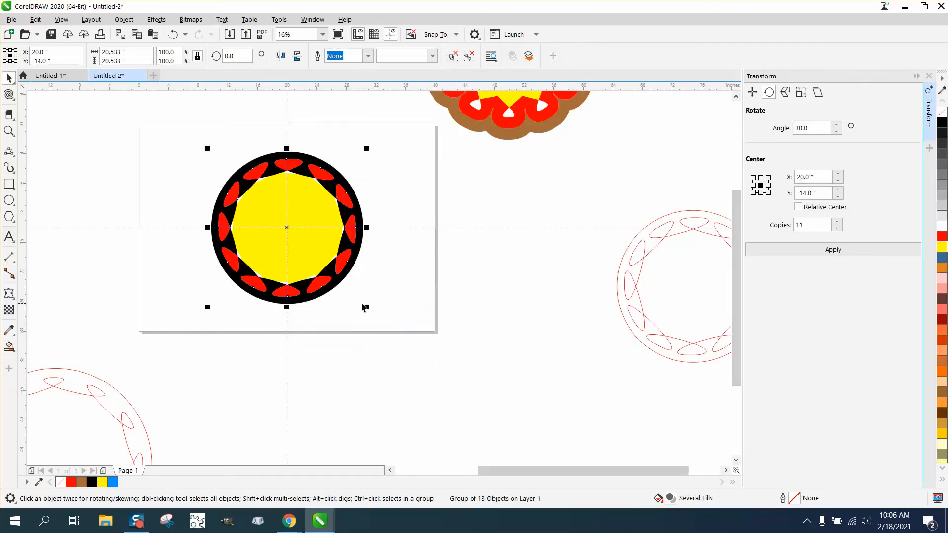
Step: Smart Fill the white gap below the uppermost red loop with light blue and no outline
{"action": "left_click", "coordinate": [9, 131]}
{"action": "left_click_drag", "start_coordinate": [258, 150], "coordinate": [352, 204]}
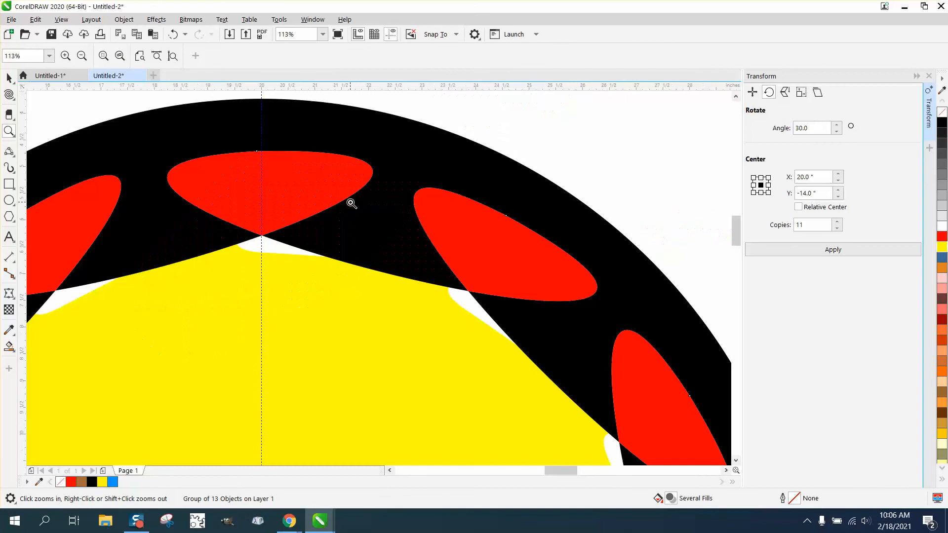
{"action": "right_click", "coordinate": [352, 204]}
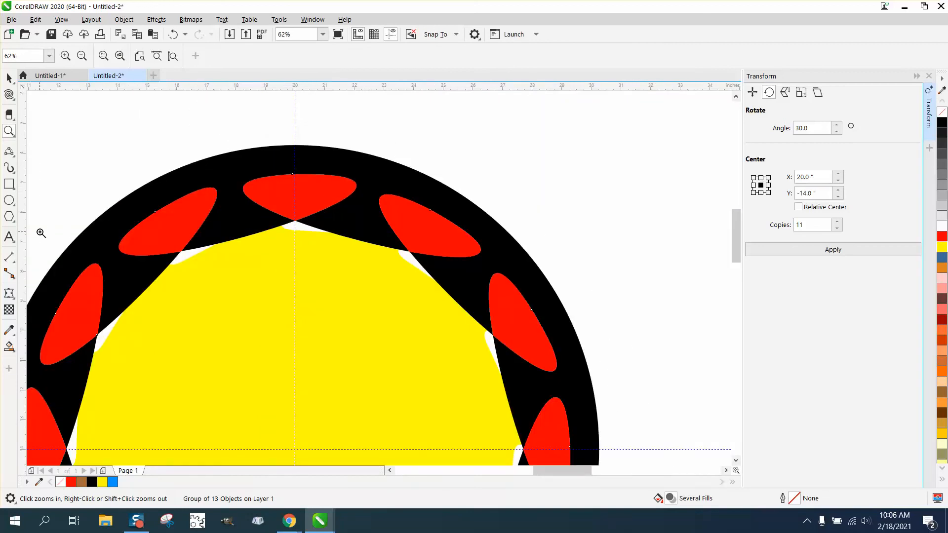
{"action": "left_click", "coordinate": [9, 347]}
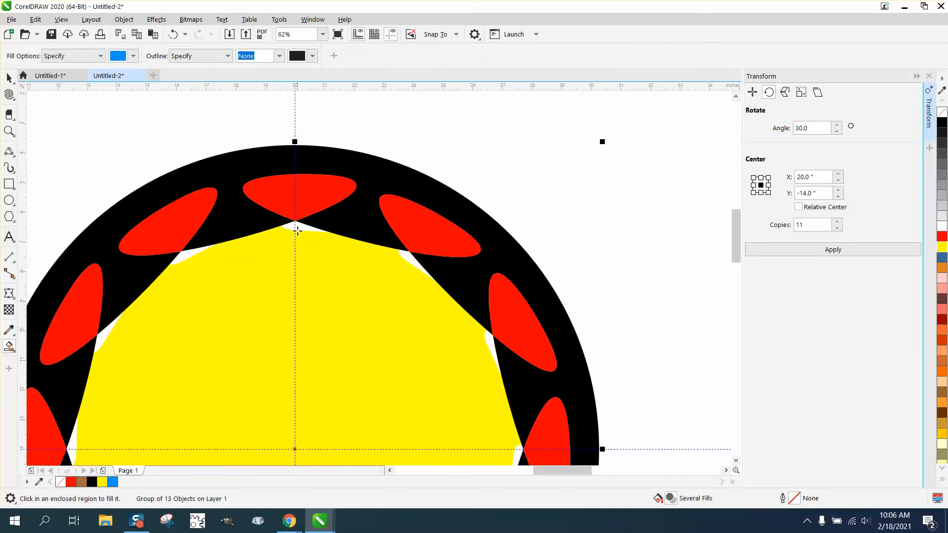
{"action": "left_click", "coordinate": [297, 231]}
{"action": "left_click", "coordinate": [8, 78]}
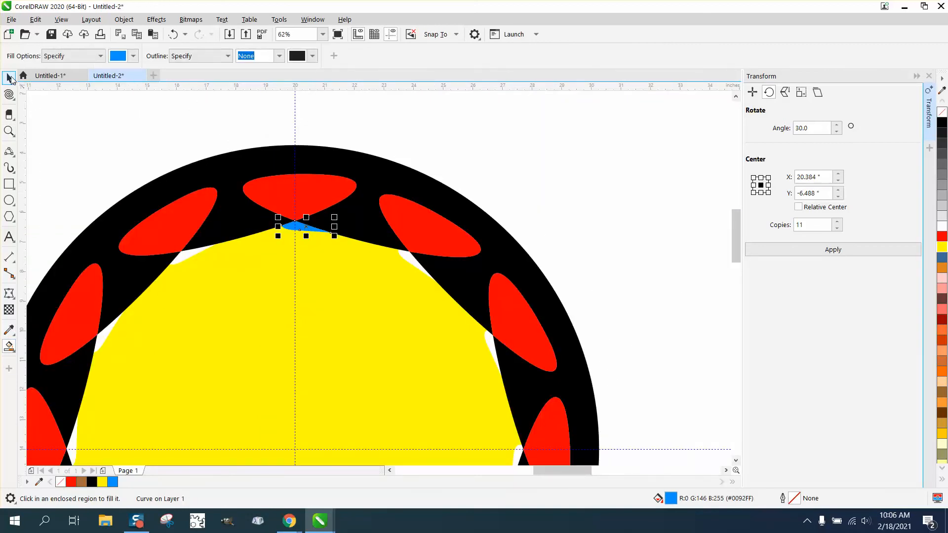
Step: Move the blue gap fill's rotation centre to the guideline crossing and create 11 copies rotated in 30-degree increments
{"action": "scroll", "coordinate": [250, 145], "scroll_direction": "down", "scroll_amount": 1}
{"action": "left_click", "coordinate": [279, 182]}
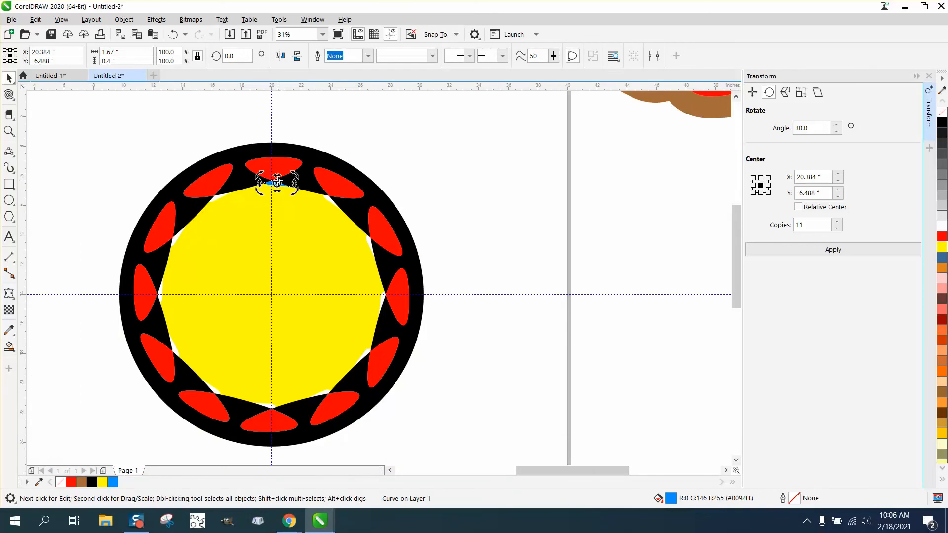
{"action": "left_click_drag", "start_coordinate": [274, 184], "coordinate": [272, 291]}
{"action": "left_click", "coordinate": [465, 180]}
{"action": "double_click", "coordinate": [275, 186]}
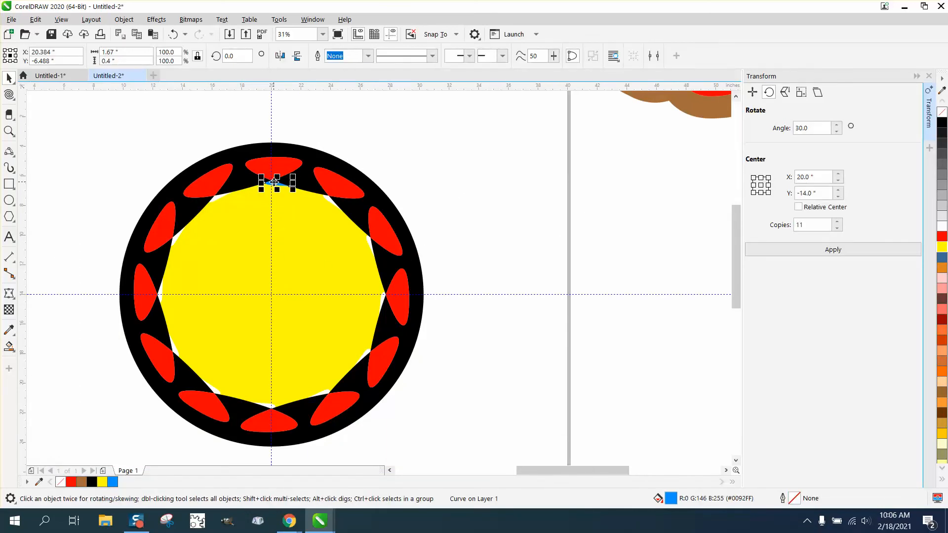
{"action": "left_click", "coordinate": [10, 78]}
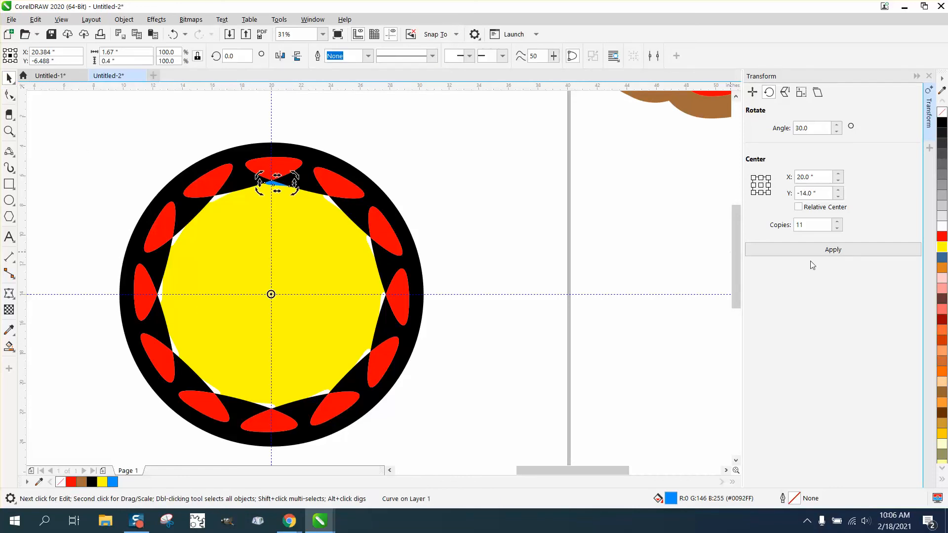
{"action": "left_click", "coordinate": [831, 252]}
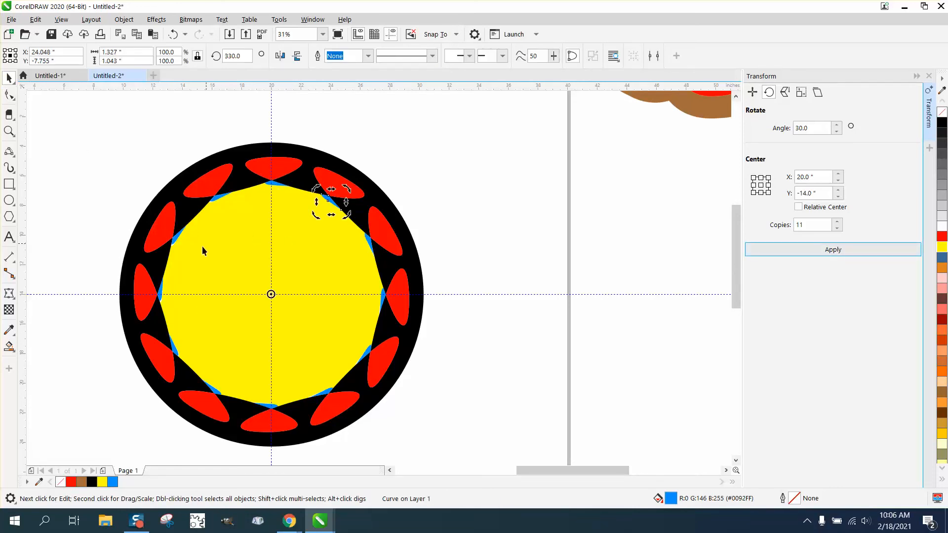
Step: Examine the blue gap fills between the black ring and the yellow polygon up close and as a whole
{"action": "key", "text": "z"}
{"action": "left_click_drag", "start_coordinate": [208, 162], "coordinate": [361, 233]}
{"action": "scroll", "coordinate": [315, 192], "scroll_direction": "down", "scroll_amount": 2}
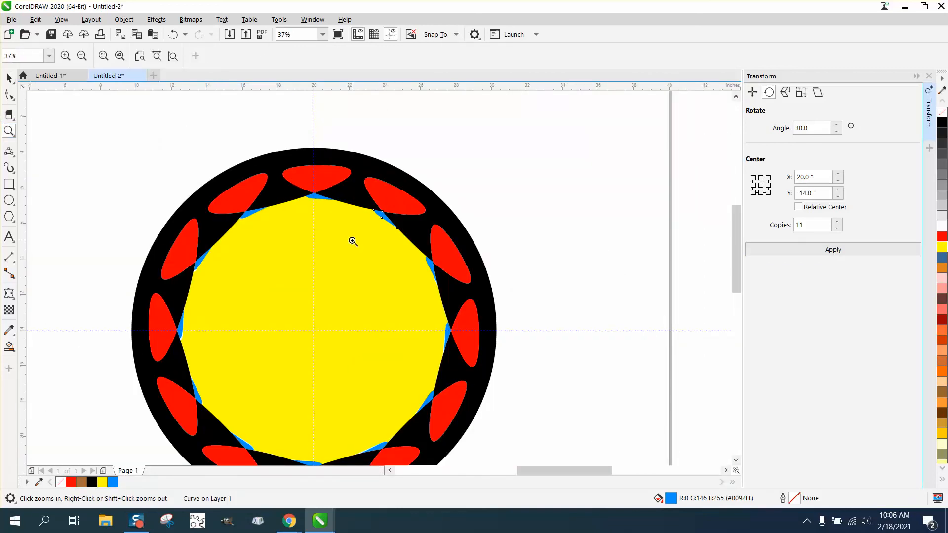
{"action": "scroll", "coordinate": [346, 229], "scroll_direction": "down", "scroll_amount": 1}
{"action": "left_click_drag", "start_coordinate": [306, 186], "coordinate": [400, 231]}
{"action": "scroll", "coordinate": [320, 197], "scroll_direction": "down", "scroll_amount": 1}
{"action": "scroll", "coordinate": [322, 193], "scroll_direction": "down", "scroll_amount": 2}
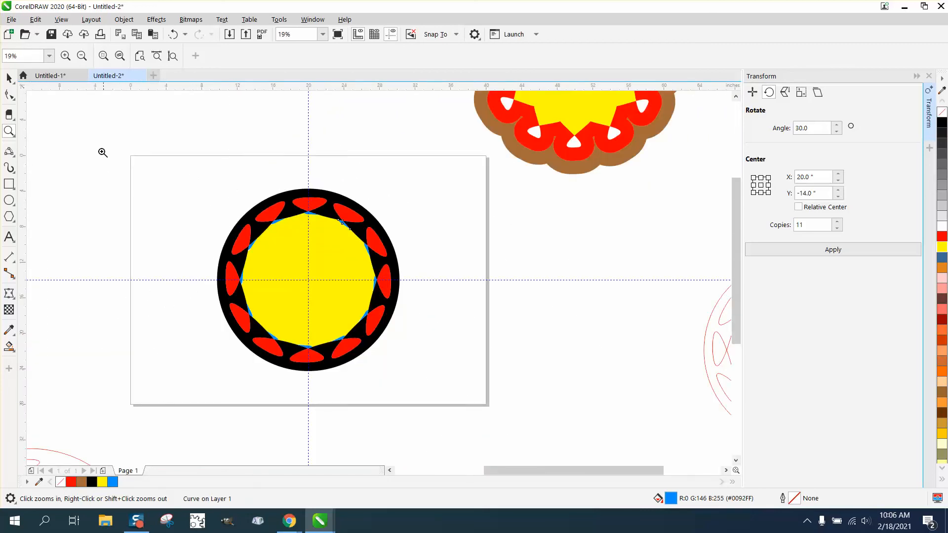
Step: Undo the rotated copies, the moved rotation centre and the blue gap fill
{"action": "left_click", "coordinate": [173, 34]}
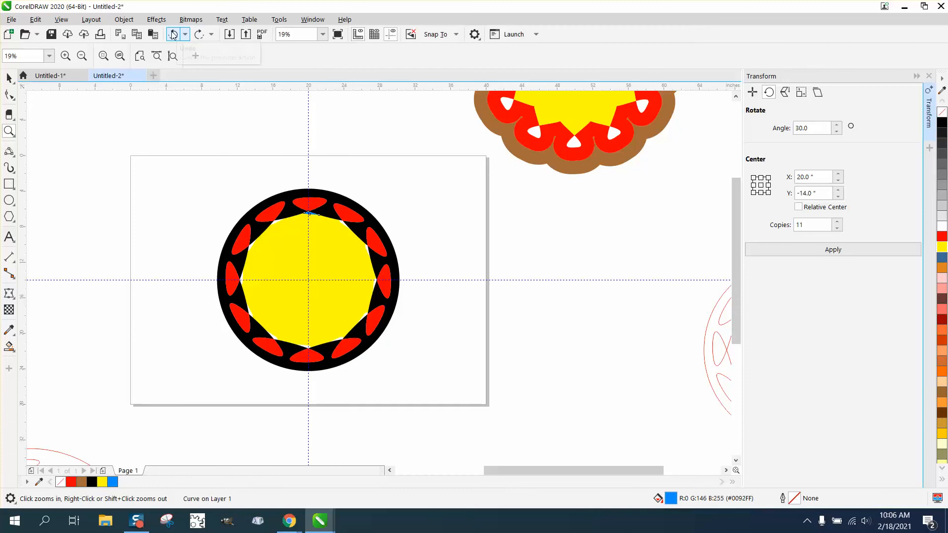
{"action": "left_click", "coordinate": [174, 34]}
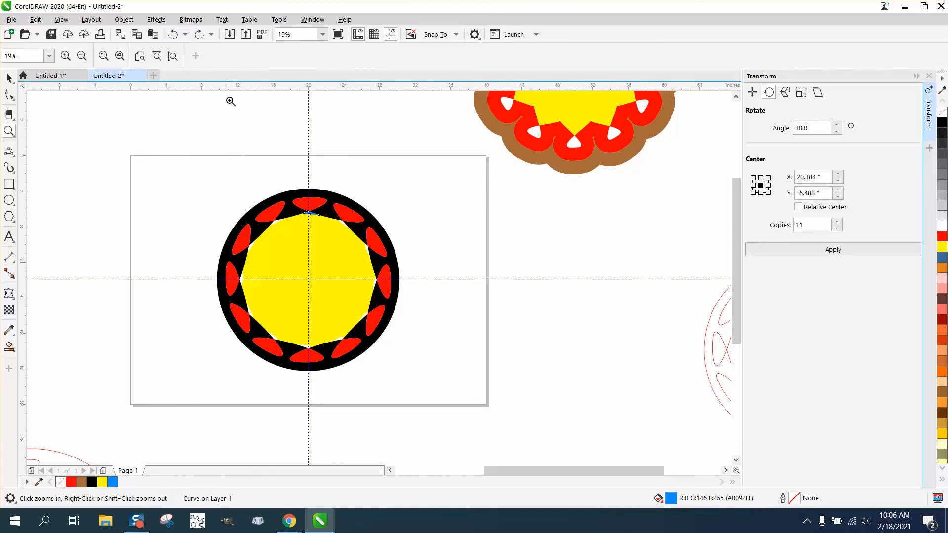
{"action": "left_click", "coordinate": [173, 34]}
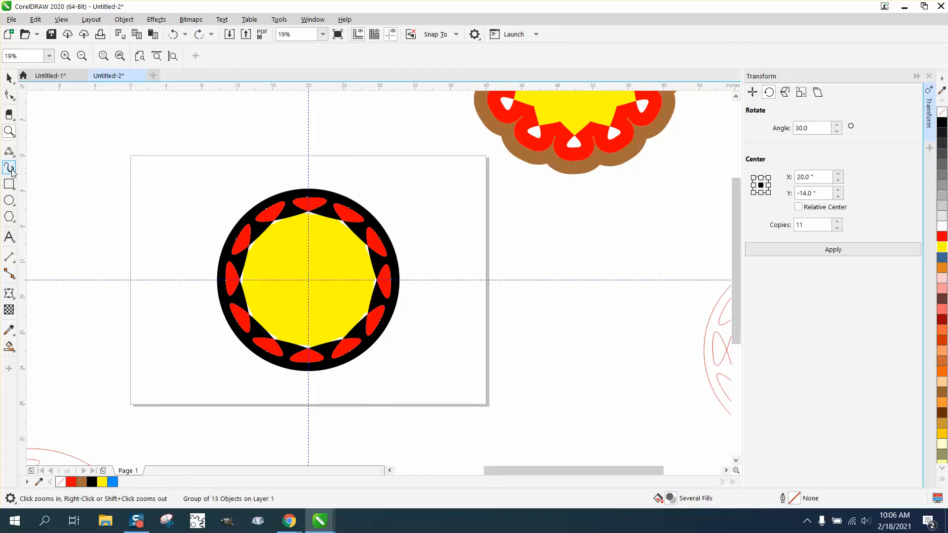
Step: Draw a rectangle about 25.9 by 22.3 inches around the black ring and fill it with blue (#396A96)
{"action": "left_click", "coordinate": [10, 184]}
{"action": "left_click_drag", "start_coordinate": [193, 180], "coordinate": [423, 379]}
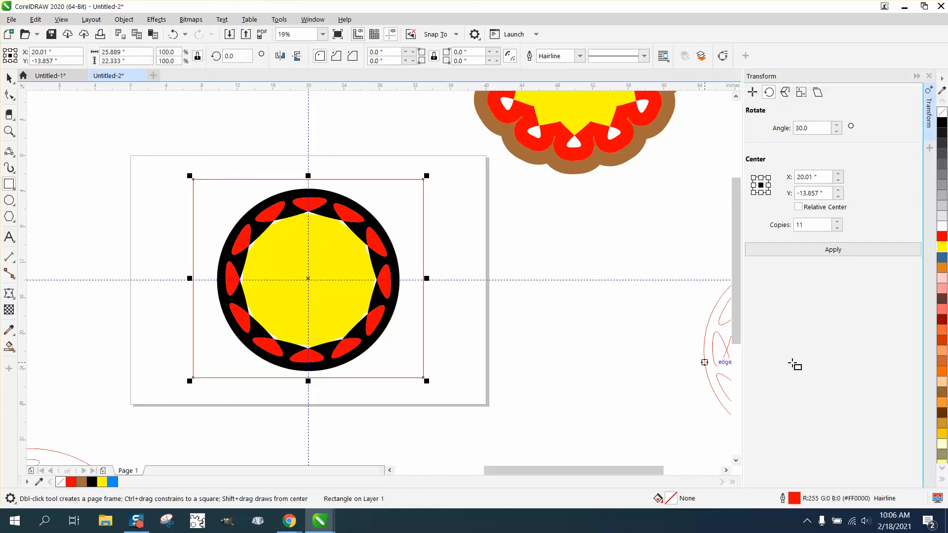
{"action": "left_click", "coordinate": [943, 258]}
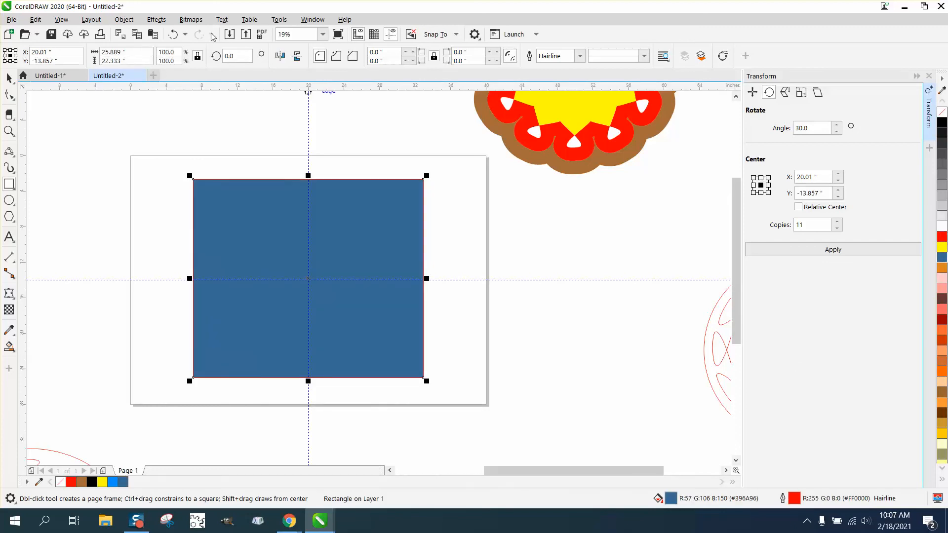
Step: Send the blue rectangle to the back of the page, behind the ring, and check the gaps around the yellow polygon
{"action": "left_click", "coordinate": [124, 19]}
{"action": "mouse_move", "coordinate": [150, 202]}
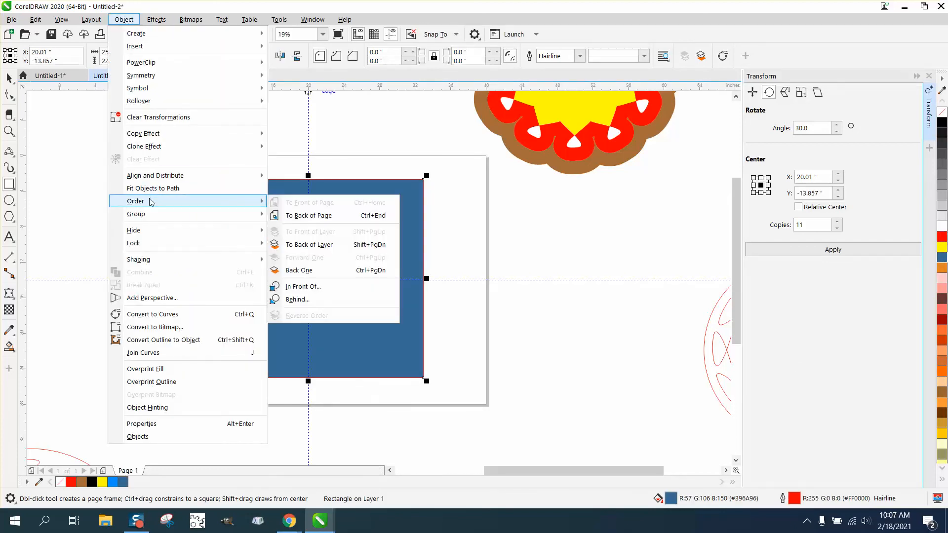
{"action": "left_click", "coordinate": [309, 216]}
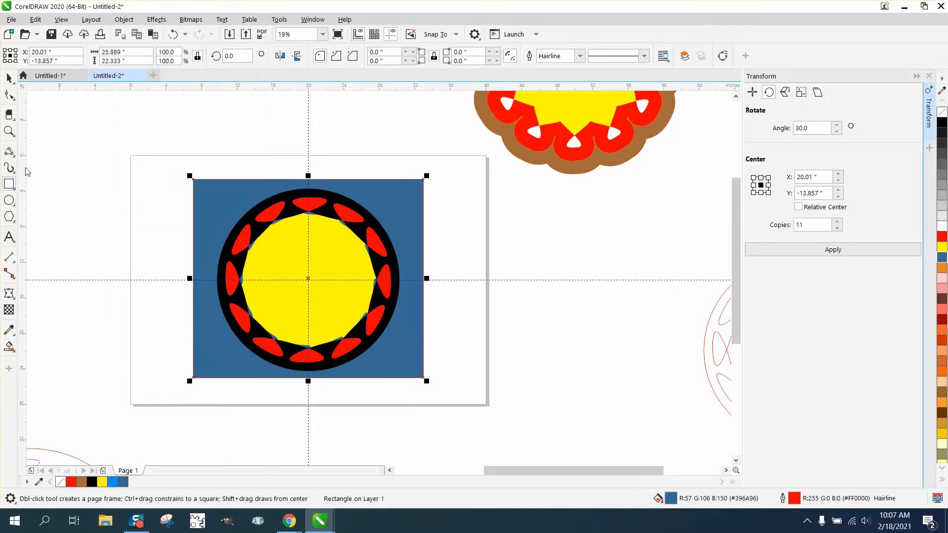
{"action": "left_click", "coordinate": [9, 131]}
{"action": "left_click_drag", "start_coordinate": [299, 198], "coordinate": [383, 243]}
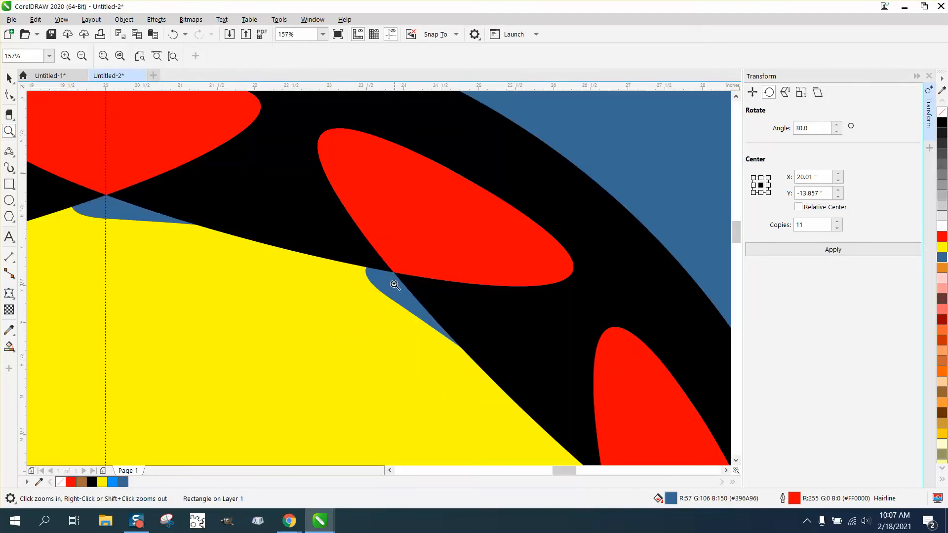
{"action": "scroll", "coordinate": [395, 285], "scroll_direction": "down", "scroll_amount": 4}
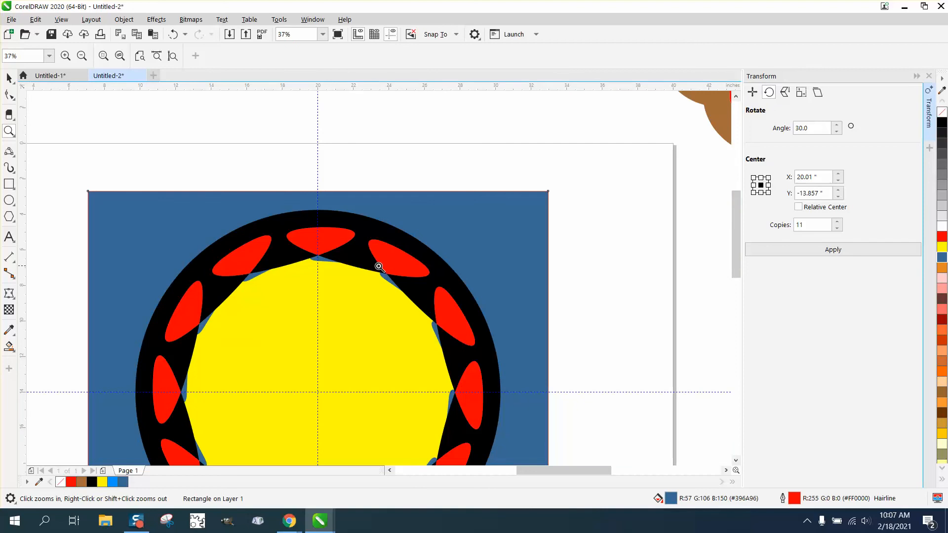